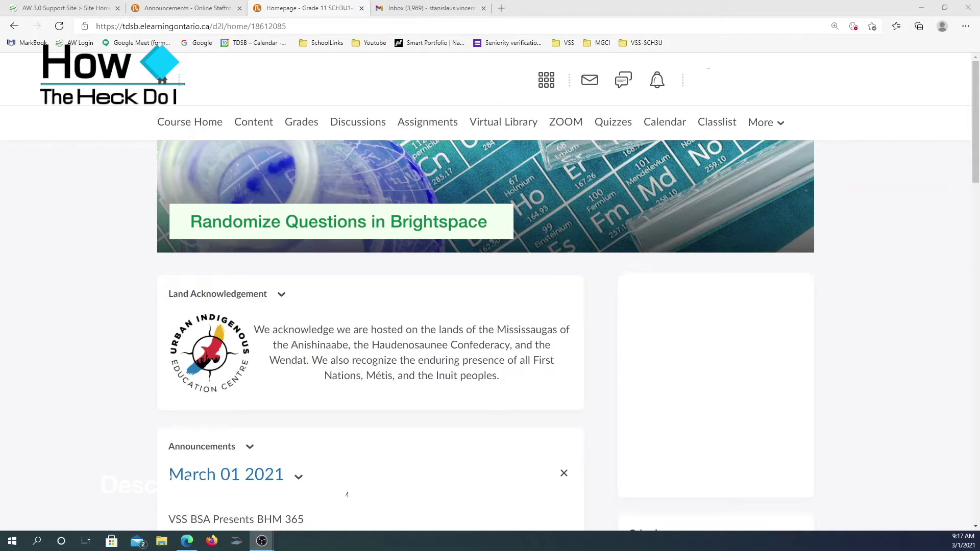
# Step: Open the course's Question Library from the quizzes area and select its root level
pyautogui.click(613, 122)
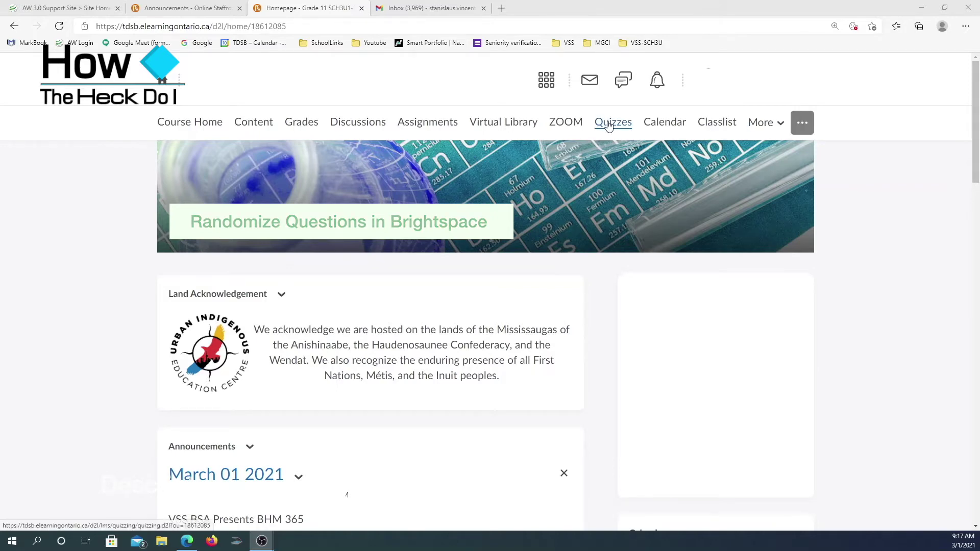
pyautogui.hotkey('alt', 'Tab')
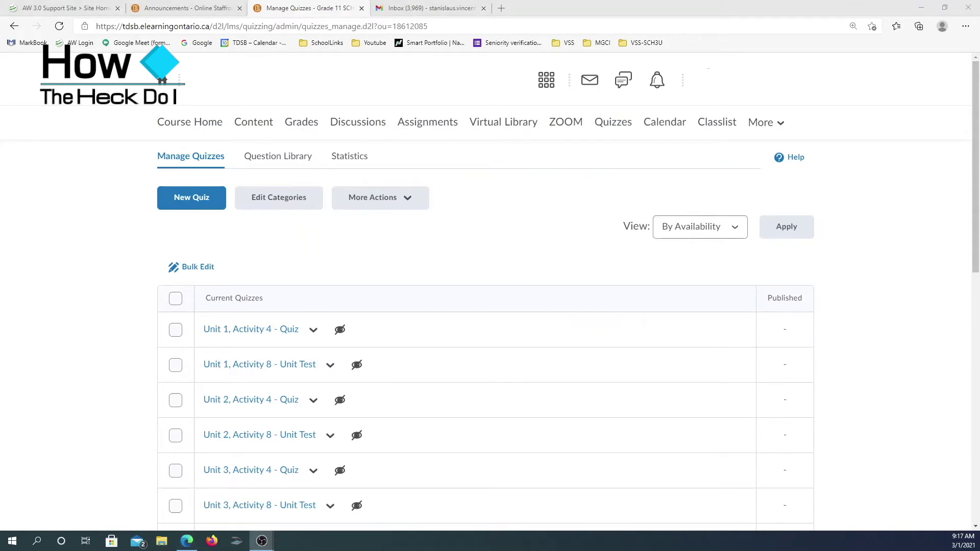
pyautogui.click(285, 159)
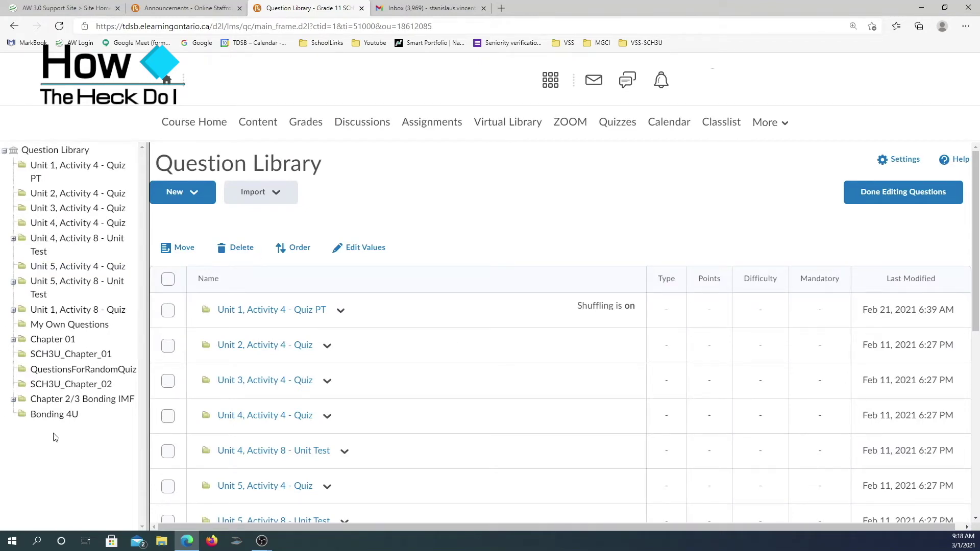
pyautogui.click(69, 152)
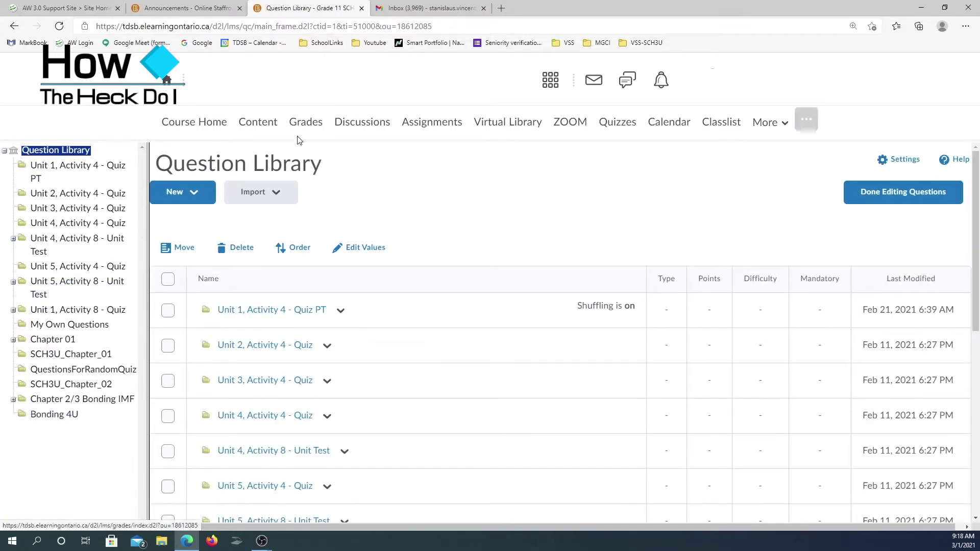
pyautogui.click(196, 195)
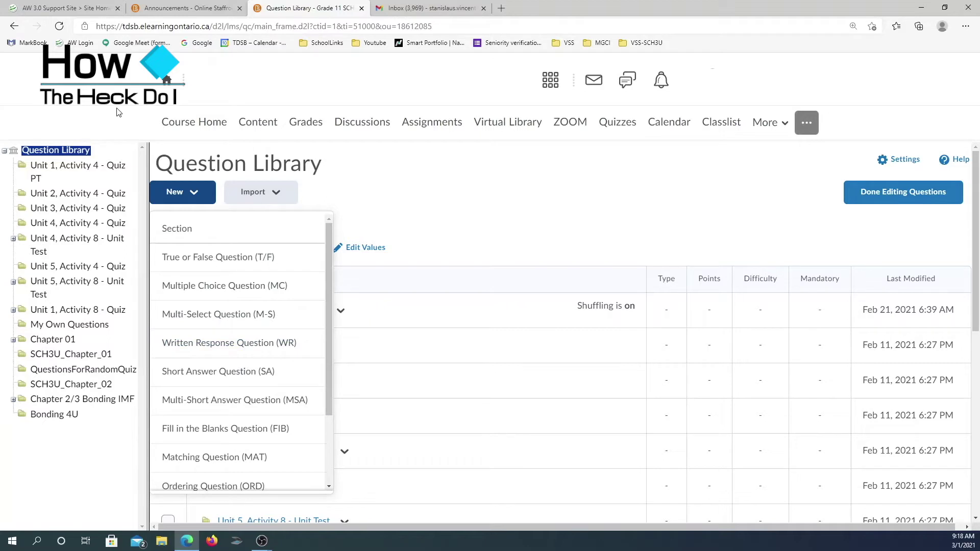
pyautogui.click(54, 151)
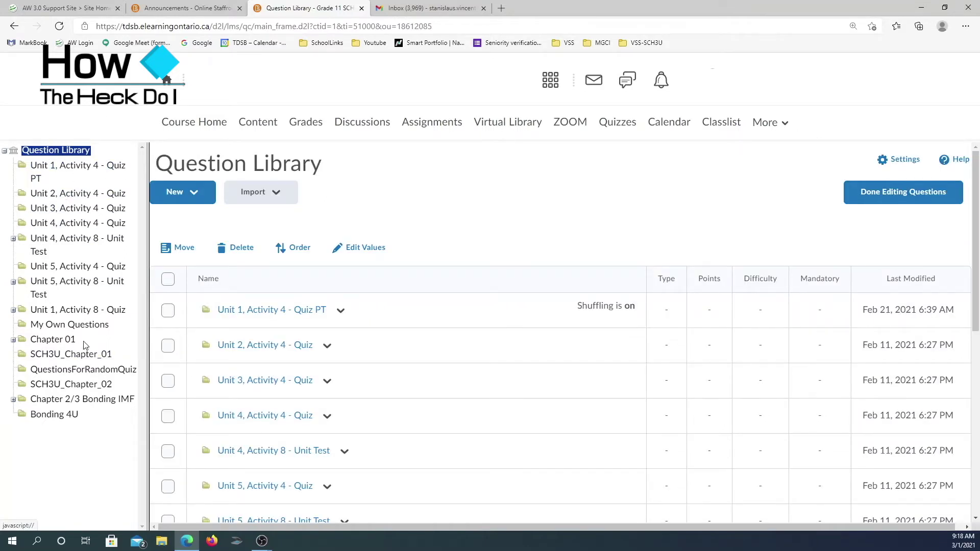
# Step: Examine the questions in SCH3U_Chapter_02 and the subsections of Chapter 2/3 Bonding IMF
pyautogui.click(93, 390)
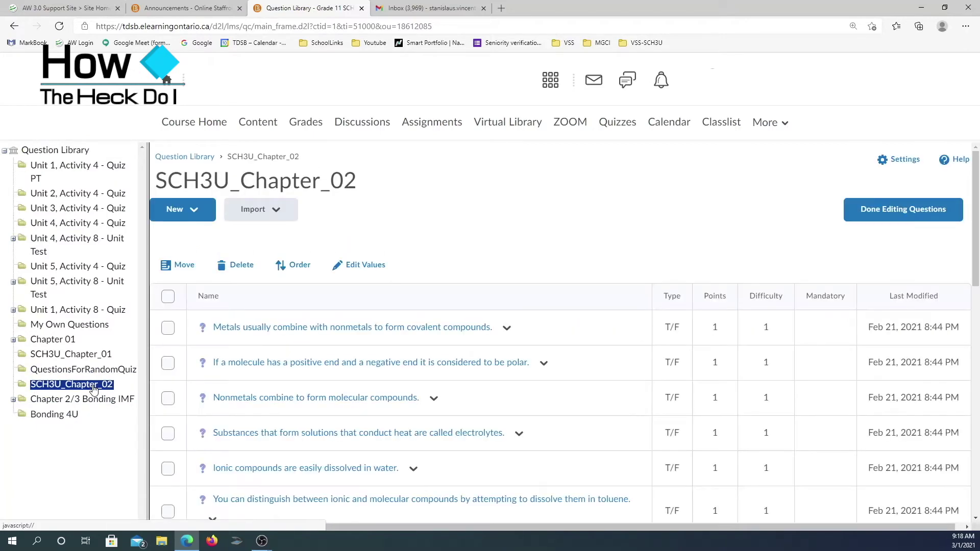
pyautogui.click(50, 401)
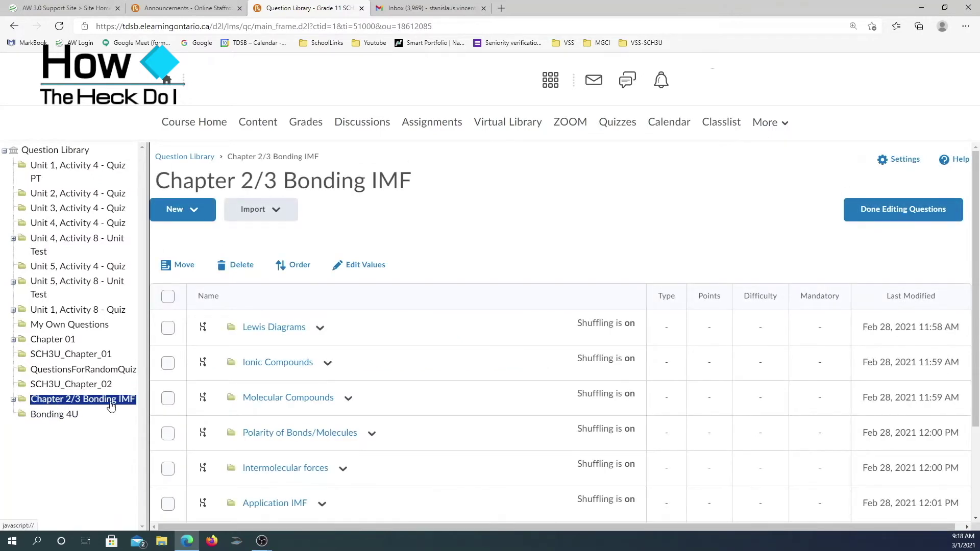
pyautogui.click(12, 400)
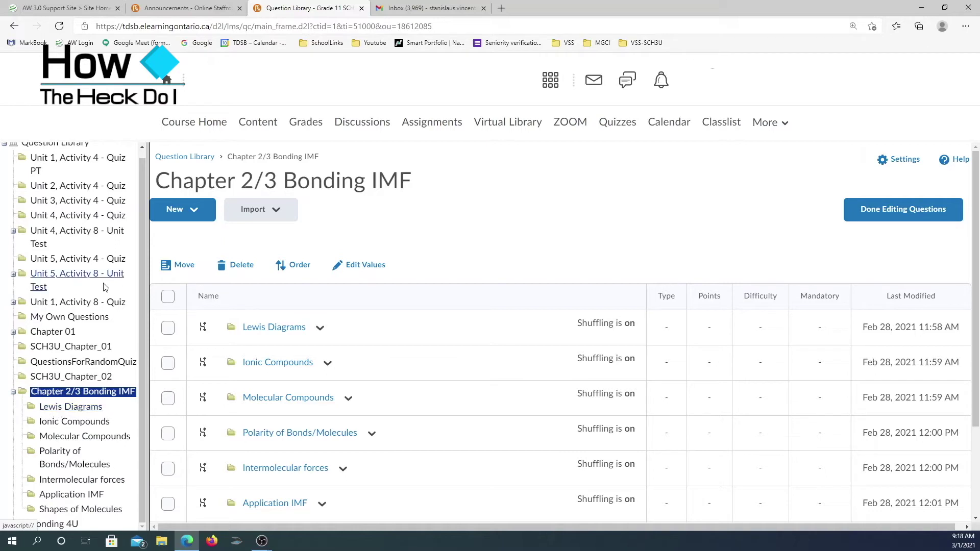
pyautogui.scroll(1, 23, 304)
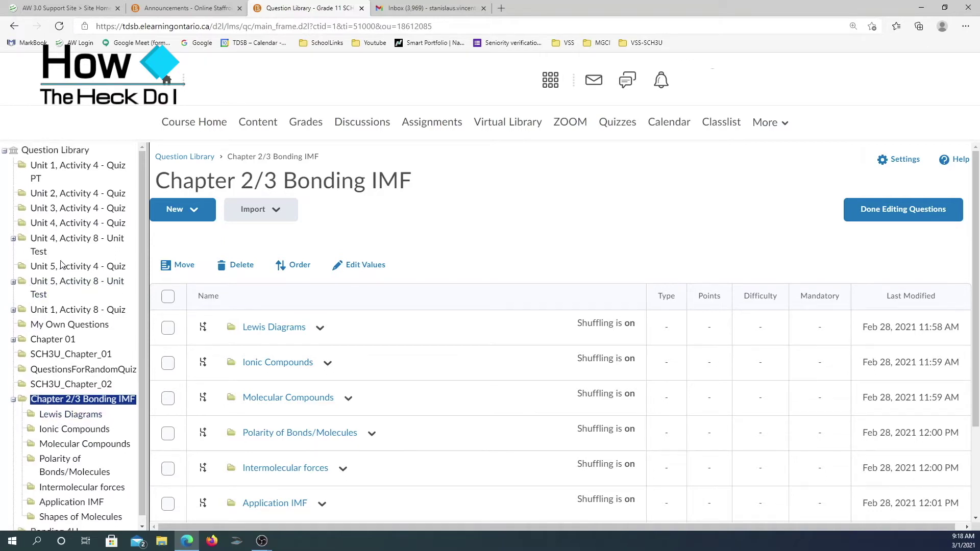
pyautogui.click(13, 399)
# Step: Create a root-level section titled "Topic 01" with its title and text hidden from learners and its questions shuffled
pyautogui.click(49, 151)
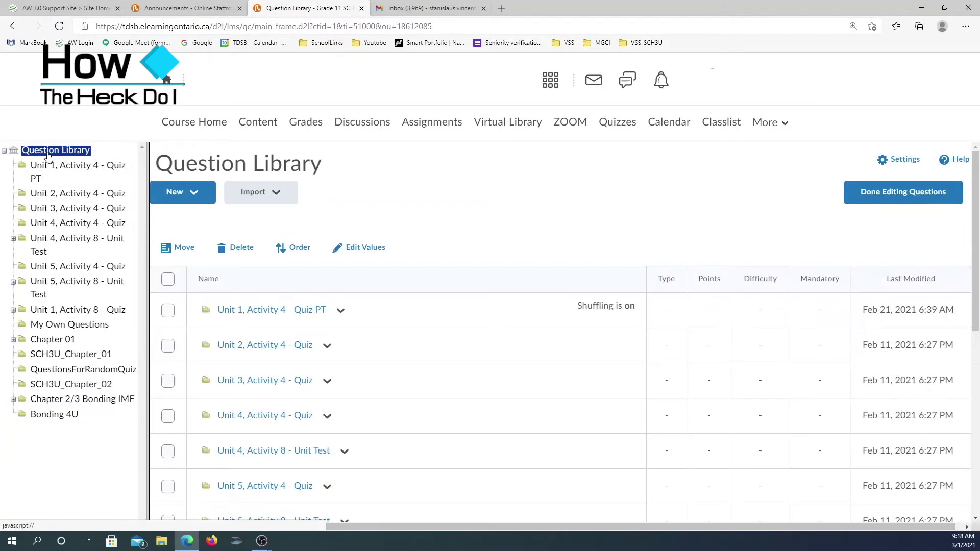
pyautogui.click(194, 197)
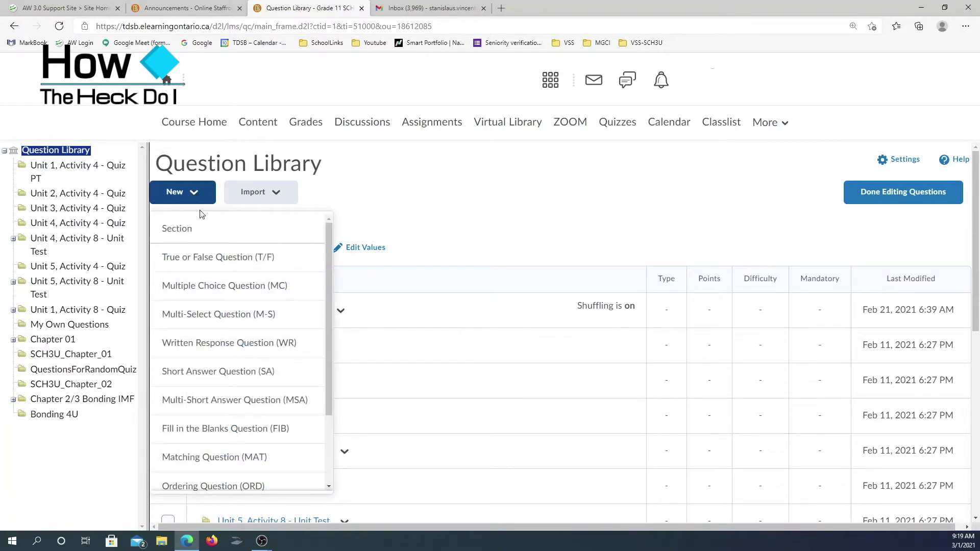
pyautogui.click(180, 237)
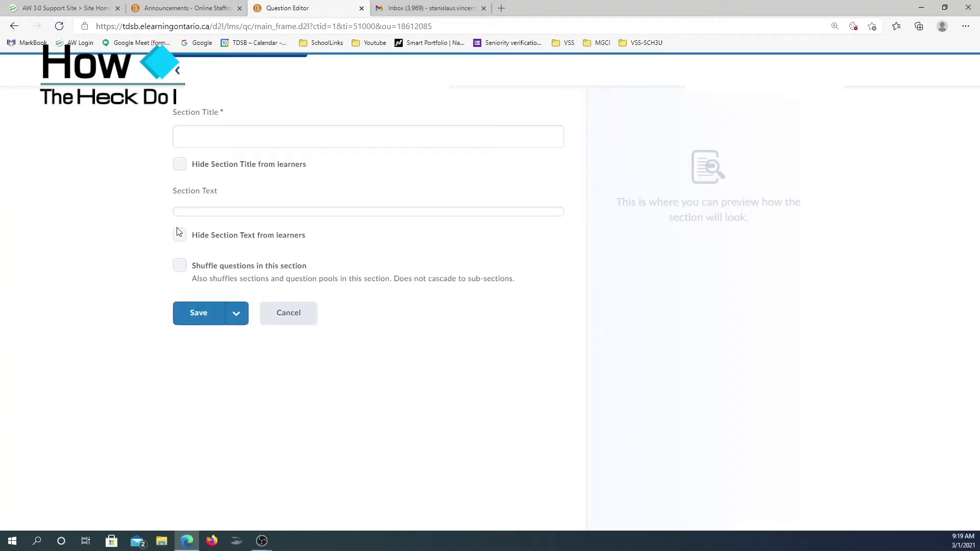
pyautogui.click(193, 144)
pyautogui.click(187, 140)
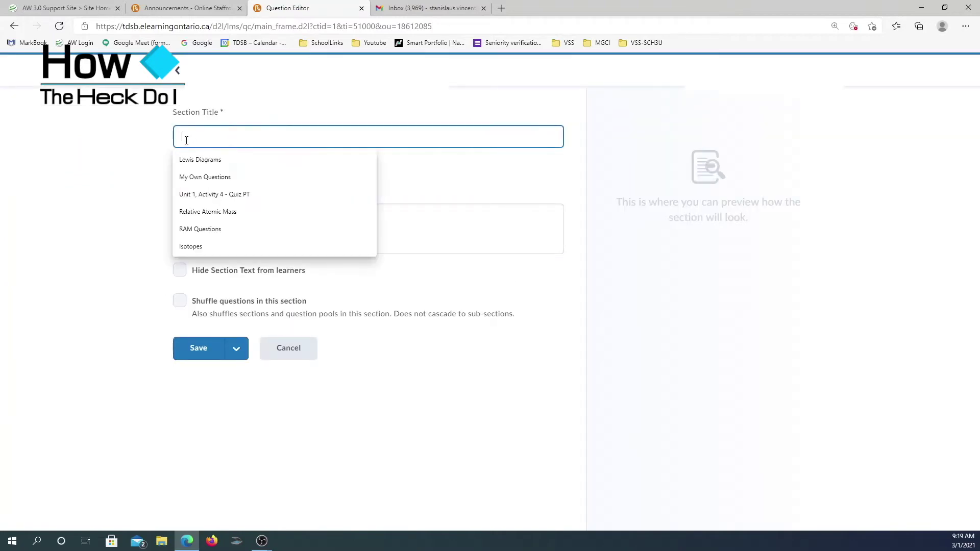
pyautogui.write('Topic 01')
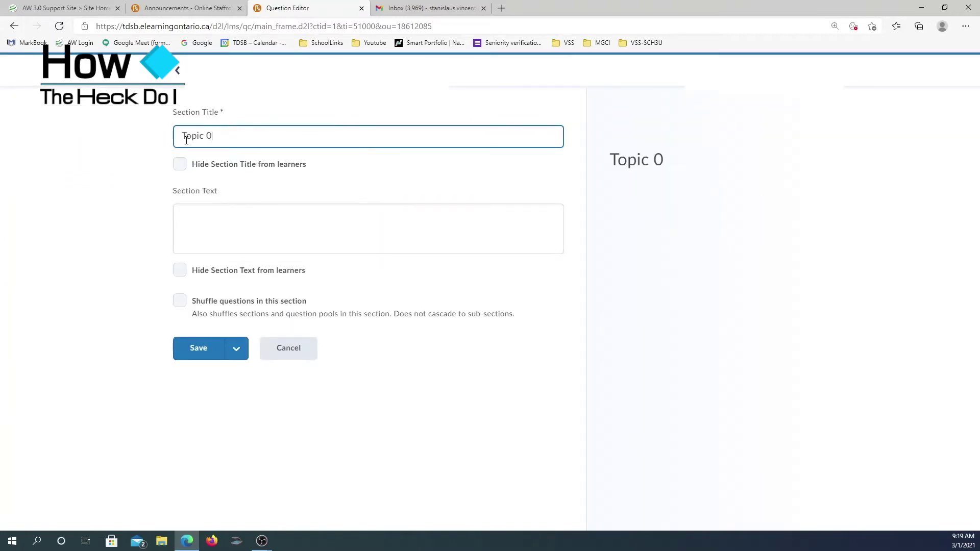
pyautogui.click(180, 164)
pyautogui.click(179, 270)
pyautogui.click(180, 300)
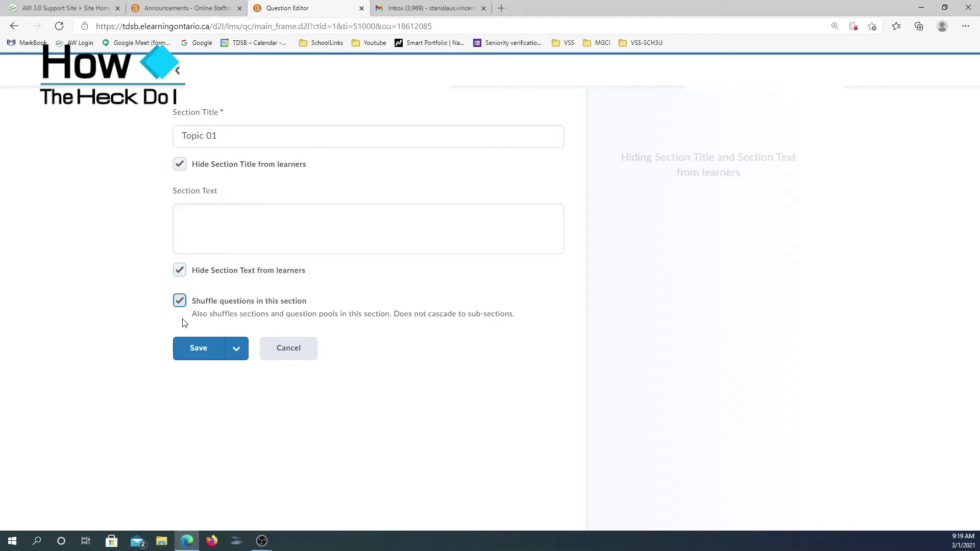
pyautogui.click(203, 353)
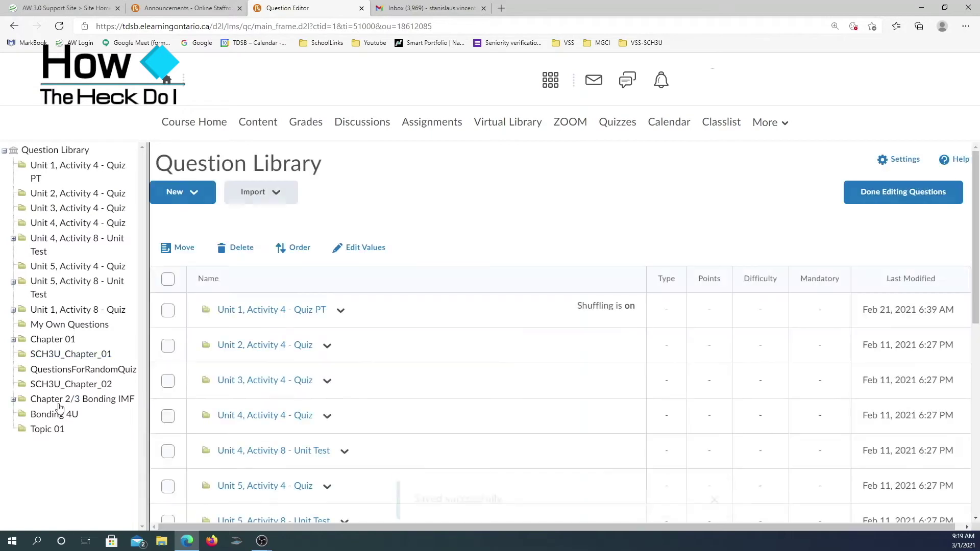
# Step: Create a section "Subtopic01" inside Topic 01, hiding its title and text from learners and shuffling its questions
pyautogui.click(42, 430)
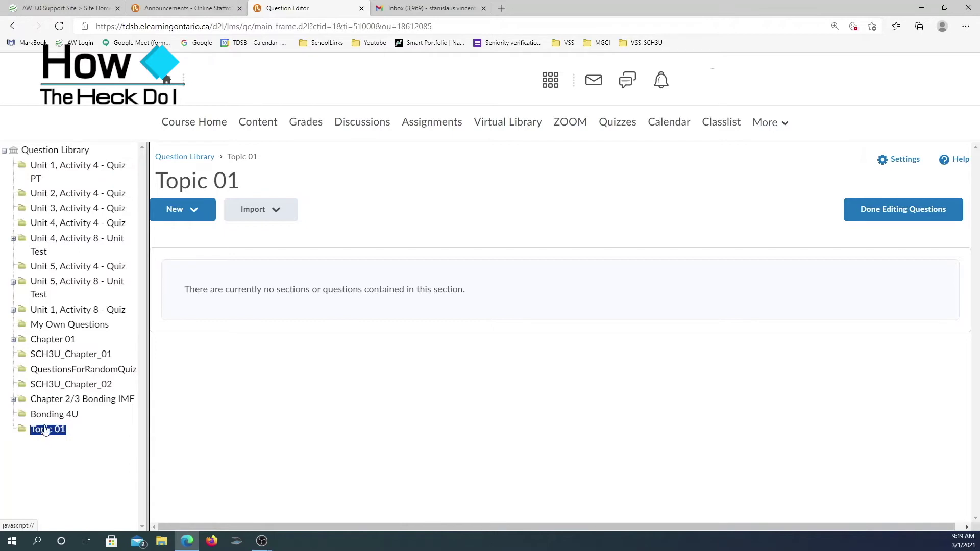
pyautogui.click(194, 213)
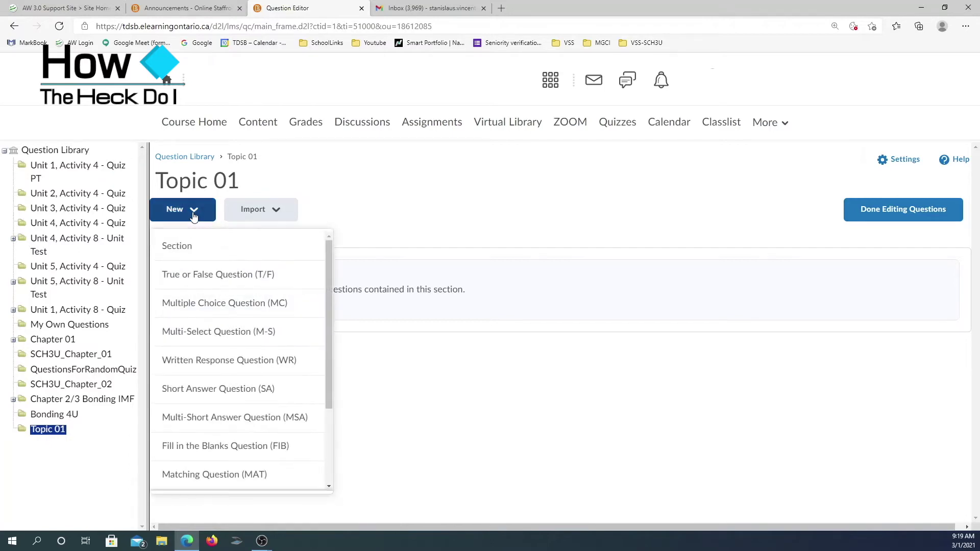
pyautogui.click(179, 247)
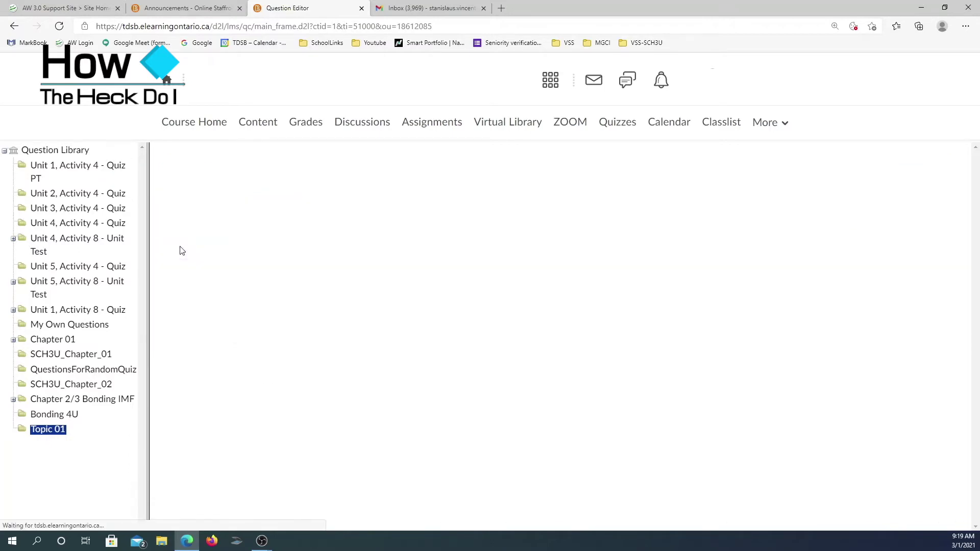
pyautogui.click(197, 235)
pyautogui.click(212, 136)
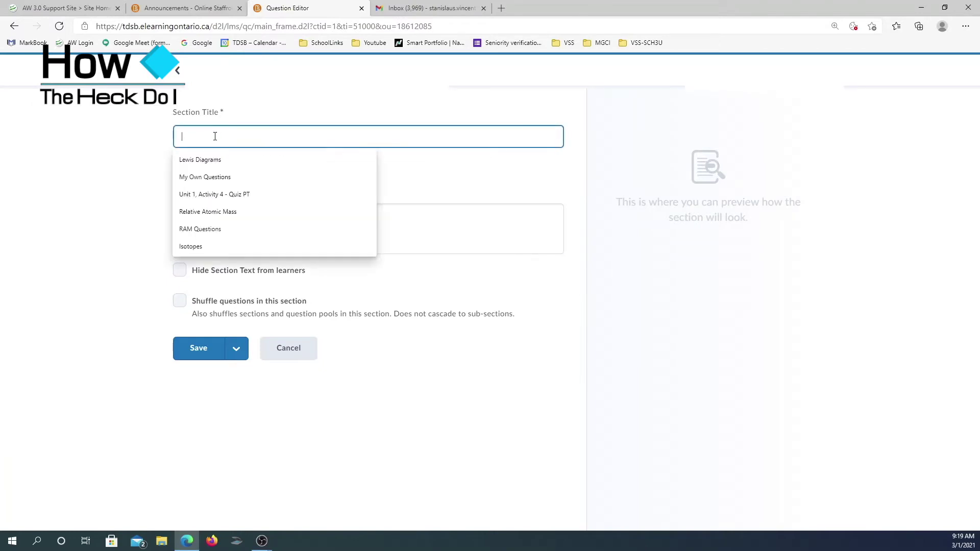
pyautogui.write('Sub')
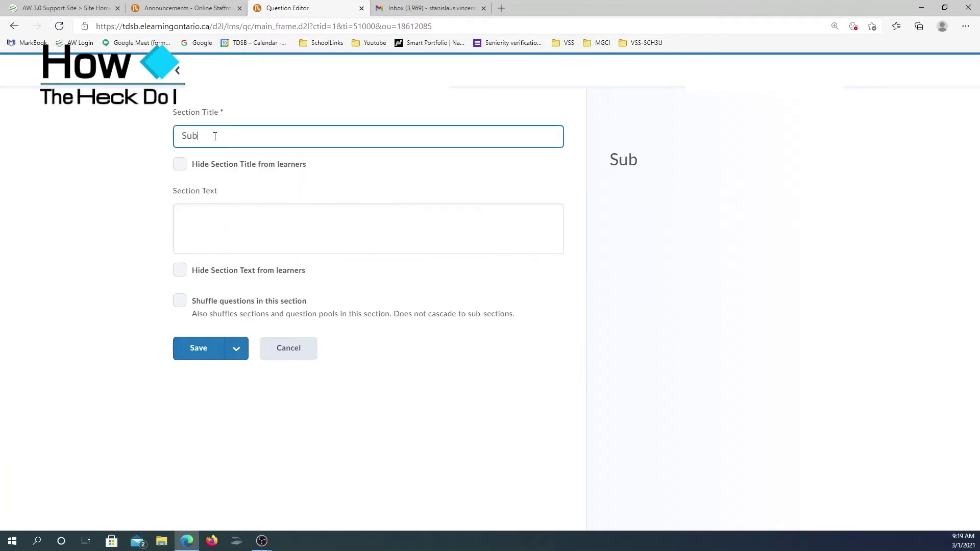
pyautogui.write('topic01')
pyautogui.click(179, 166)
pyautogui.click(179, 271)
pyautogui.click(180, 301)
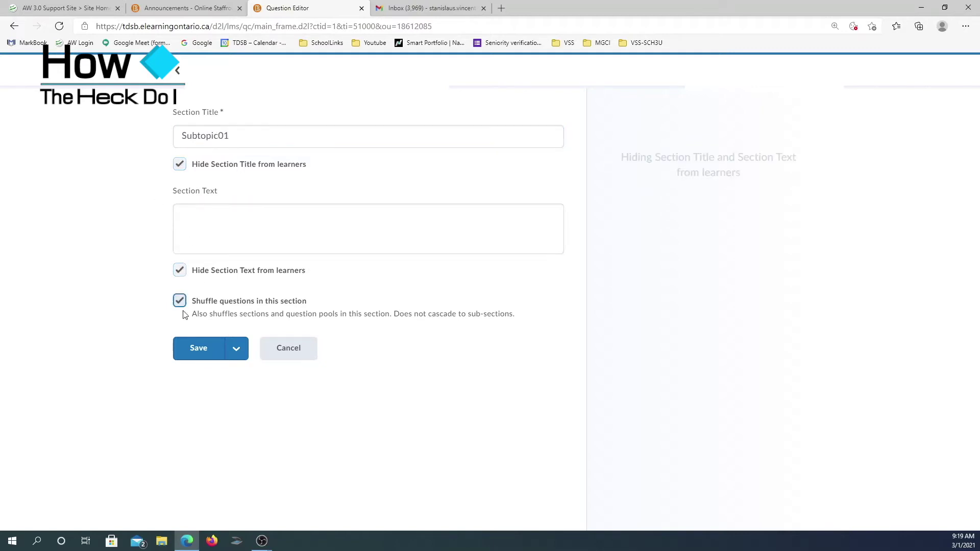
pyautogui.click(199, 350)
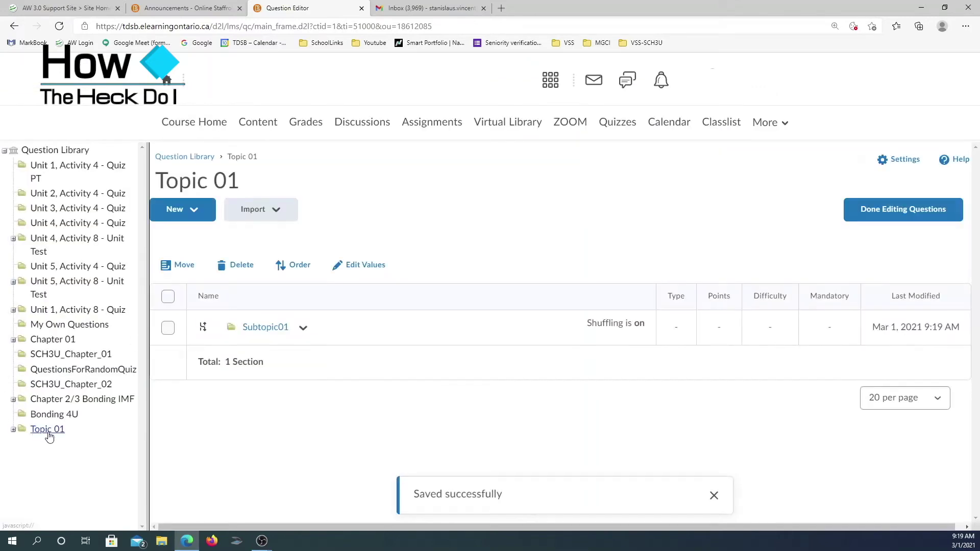
# Step: Add another section titled "Subtopic02" inside Topic 01, leaving the hide and shuffle options off
pyautogui.click(13, 430)
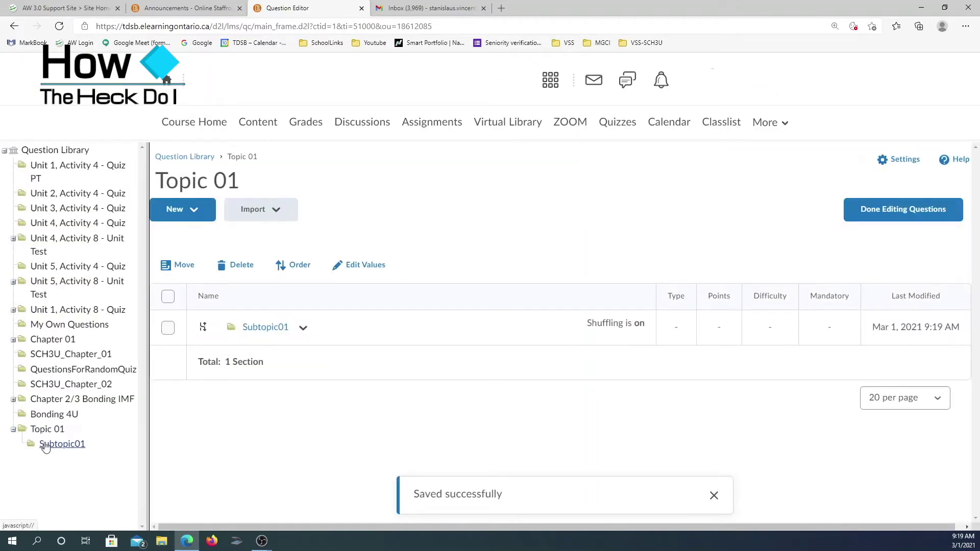
pyautogui.click(49, 430)
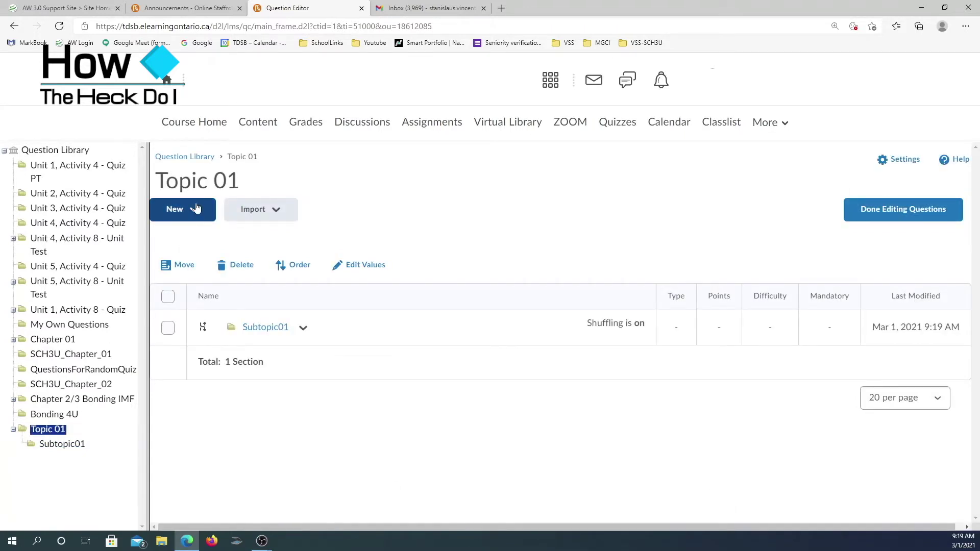
pyautogui.click(194, 219)
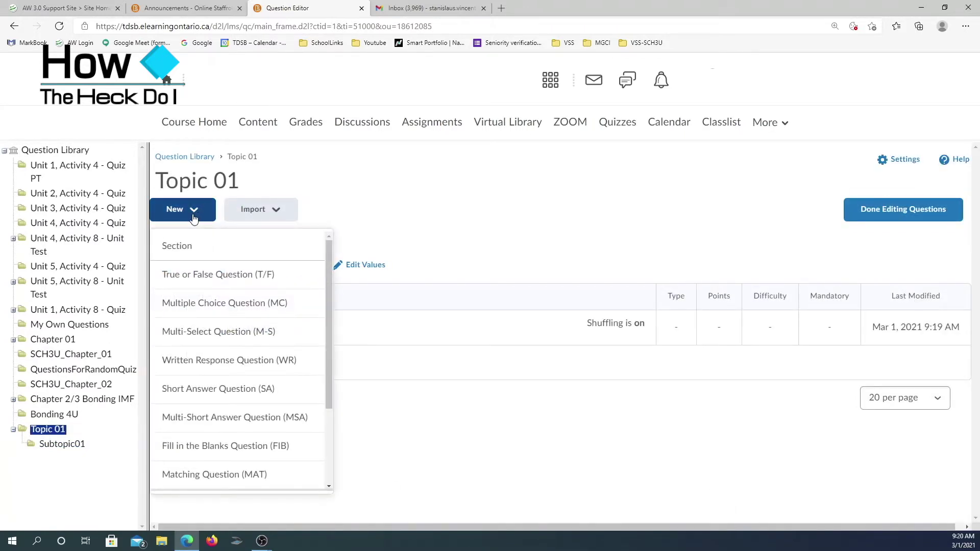
pyautogui.click(184, 250)
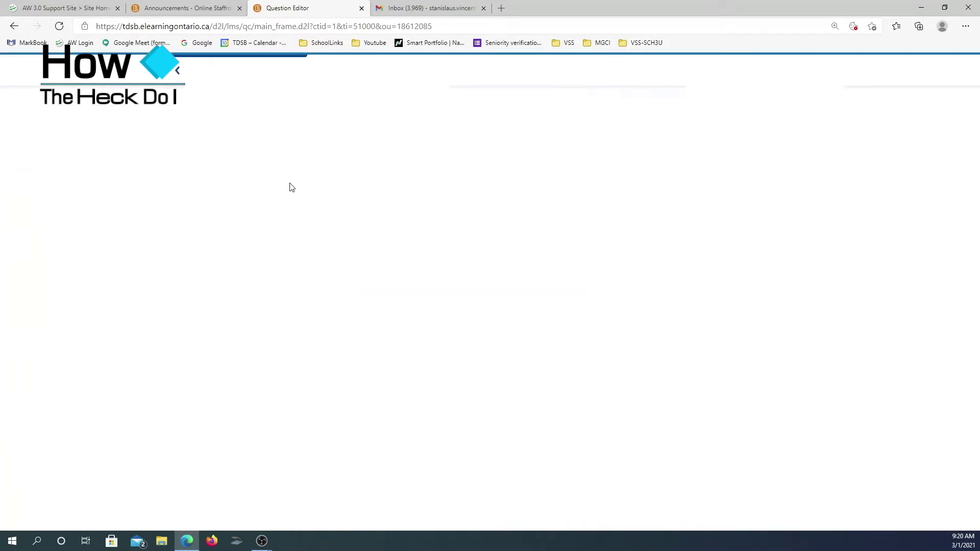
pyautogui.click(219, 134)
pyautogui.click(219, 135)
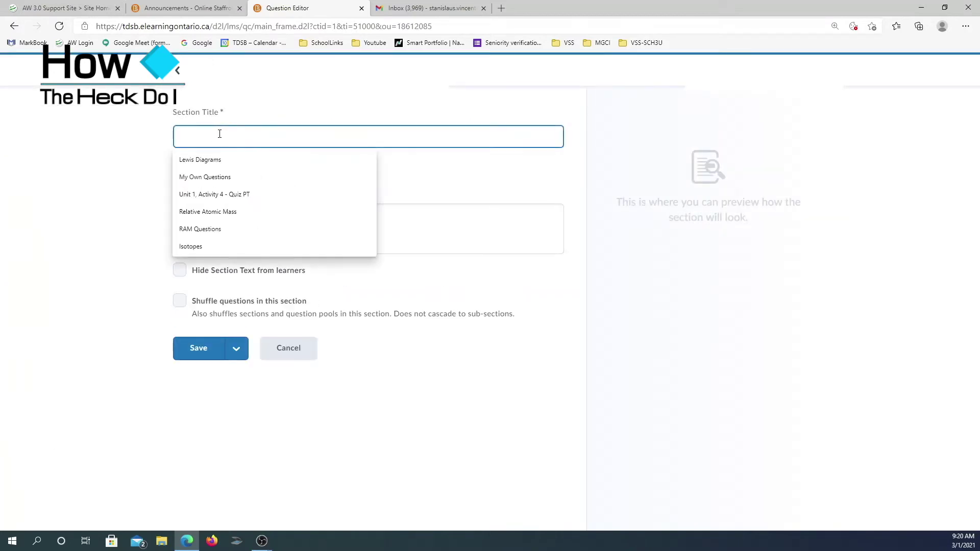
pyautogui.write('Subtopic01')
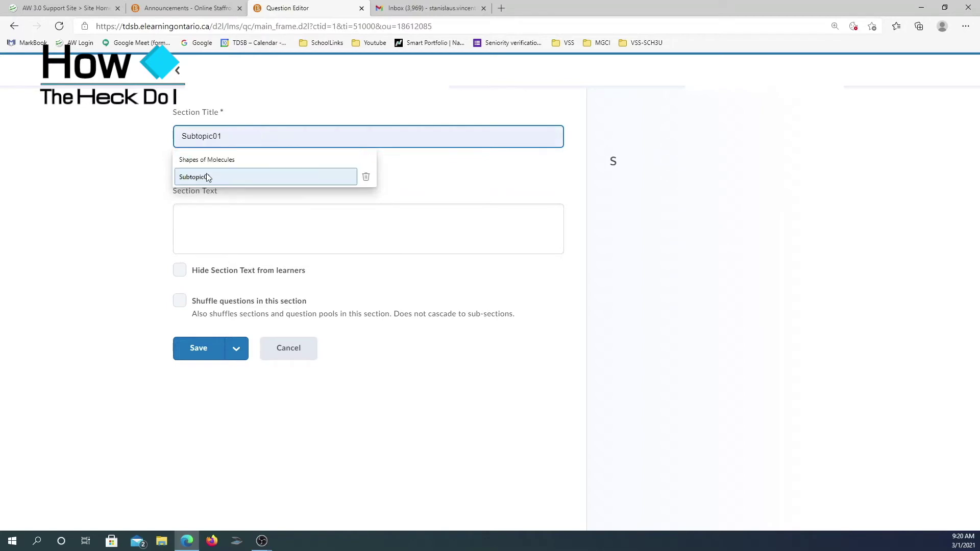
pyautogui.click(206, 177)
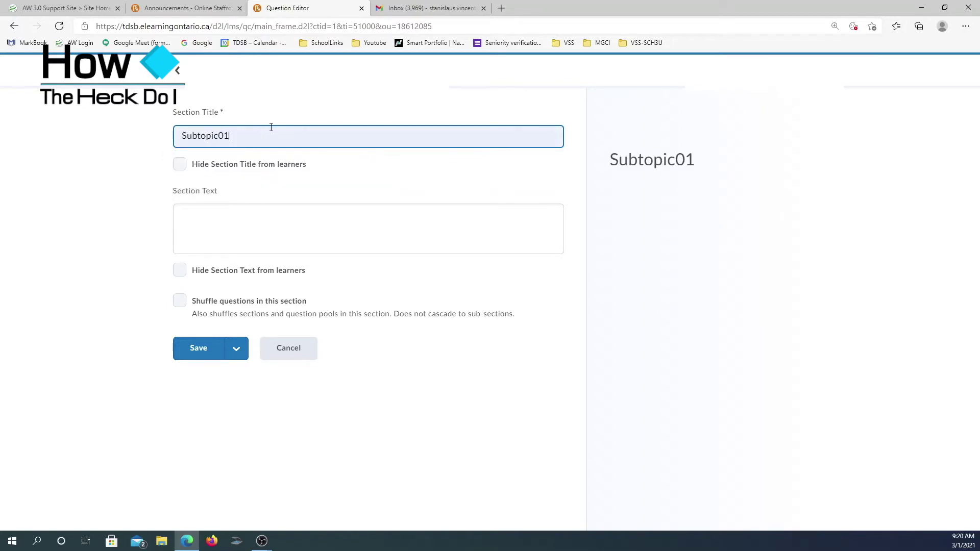
pyautogui.press('BackSpace')
pyautogui.write('2')
pyautogui.click(192, 344)
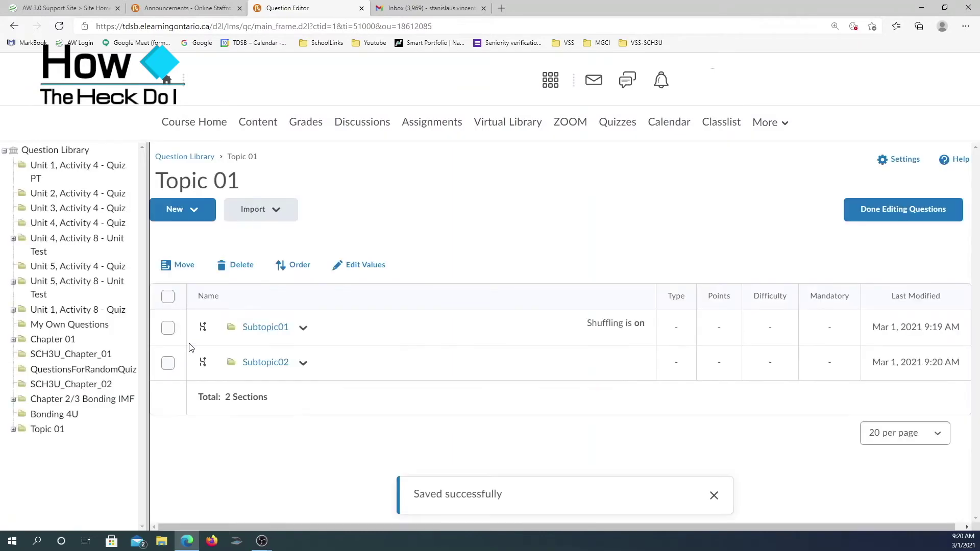
# Step: Expand Topic 01 in the library tree and view the contents of Subtopic01 and Subtopic02
pyautogui.click(13, 429)
pyautogui.click(46, 432)
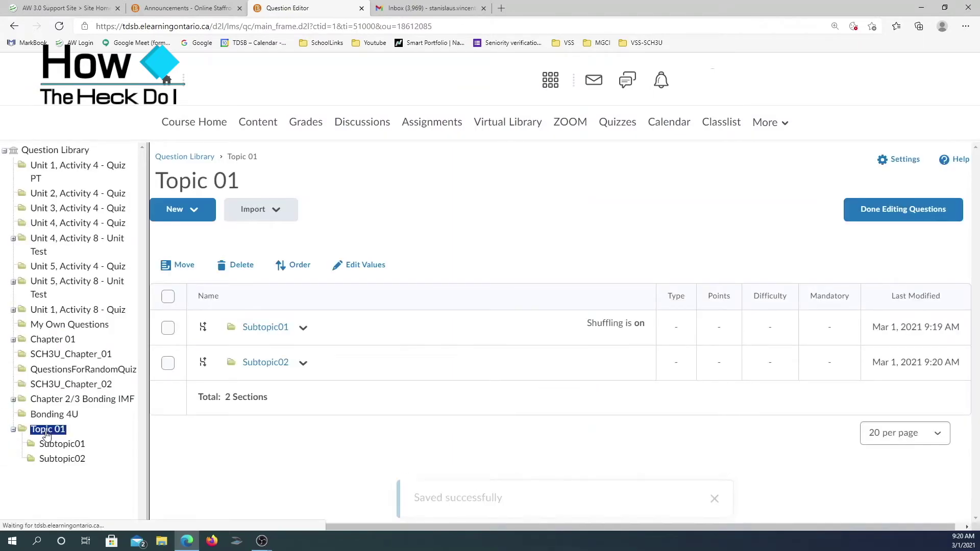
pyautogui.click(55, 444)
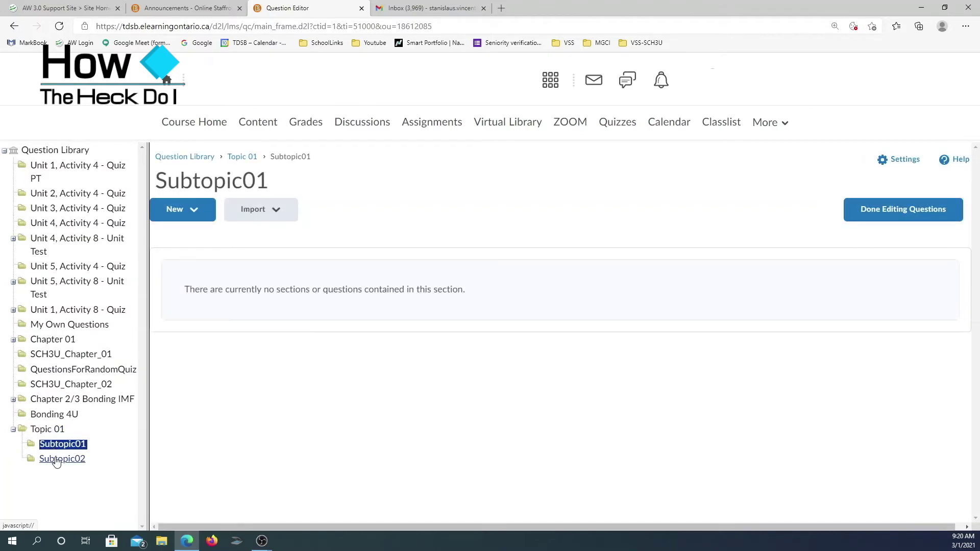
pyautogui.click(57, 458)
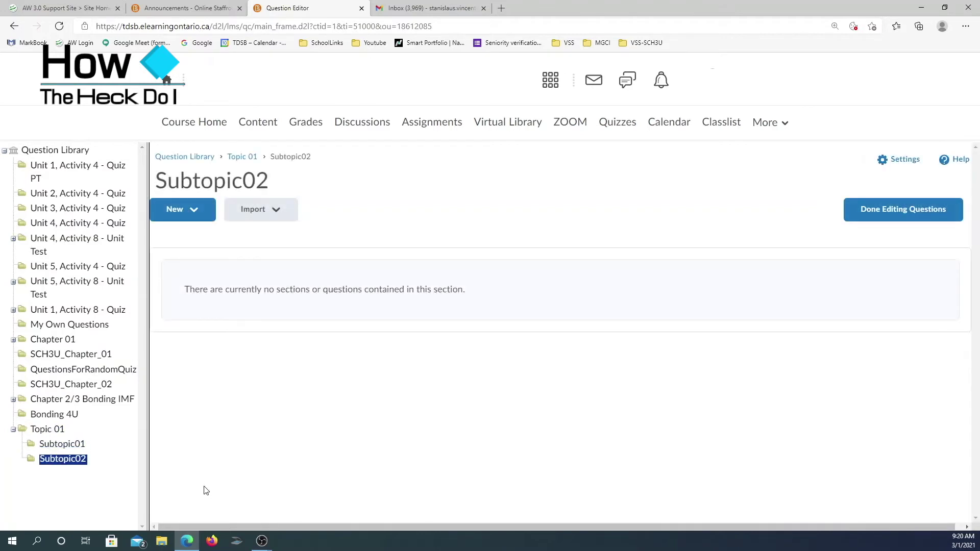
# Step: Review the question types that can be created inside Subtopic02, from True or False through Likert, without adding one
pyautogui.click(194, 215)
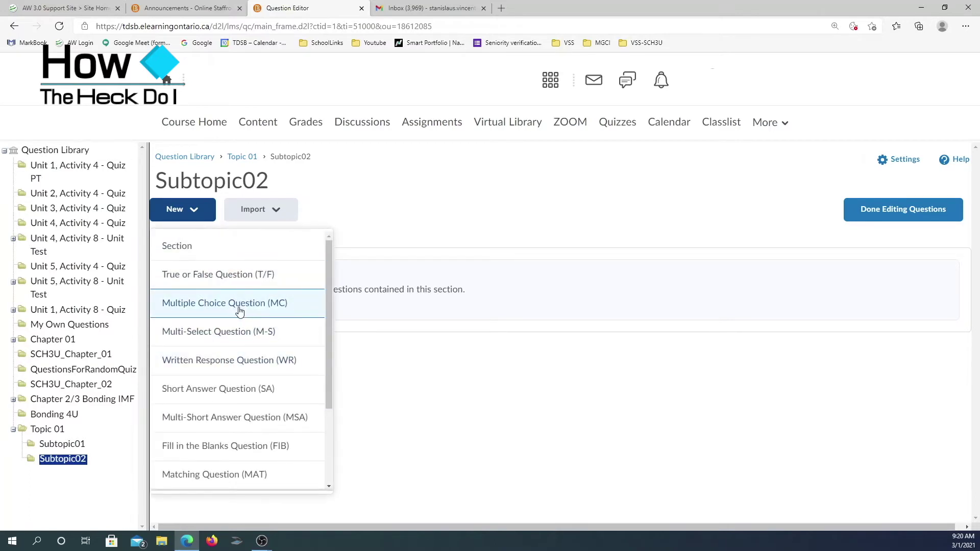
pyautogui.scroll(-1, 258, 405)
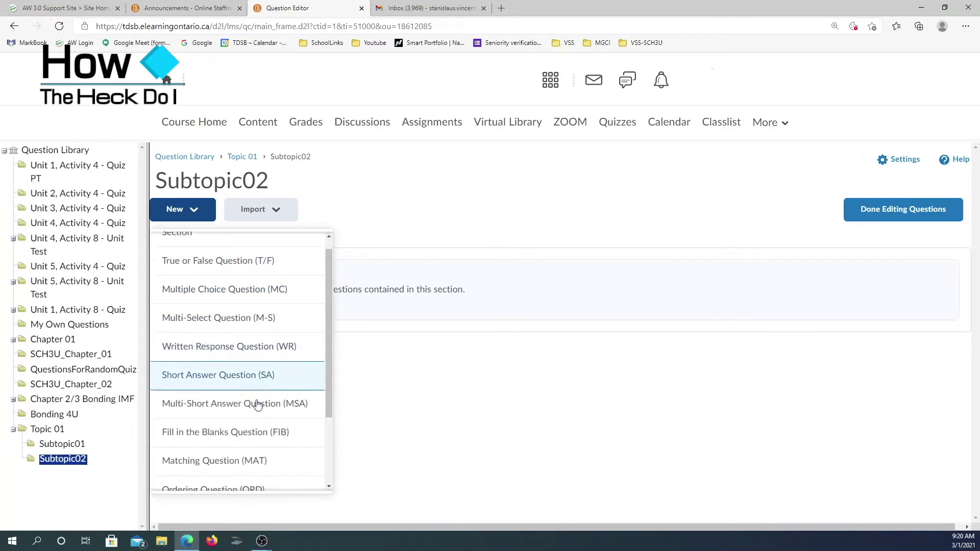
pyautogui.scroll(-3, 257, 404)
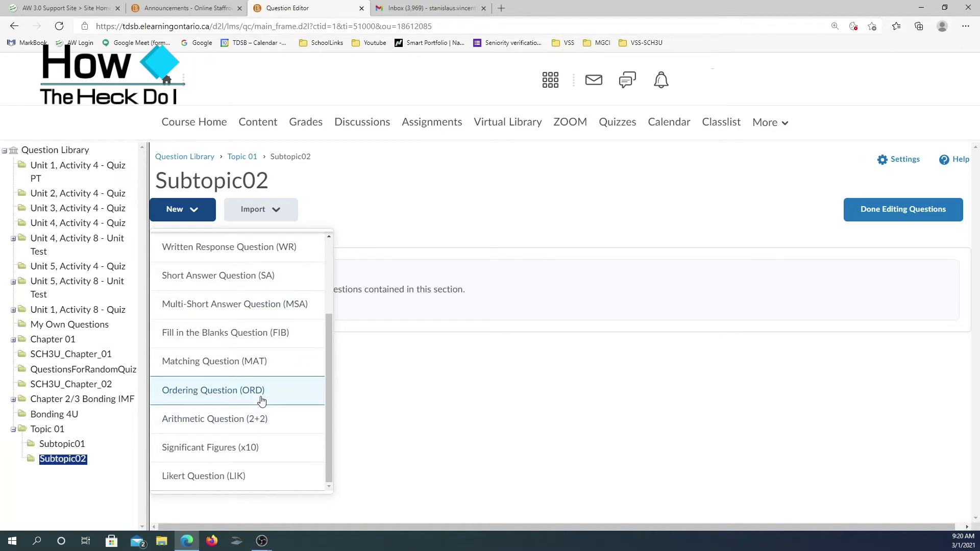
pyautogui.scroll(4, 261, 402)
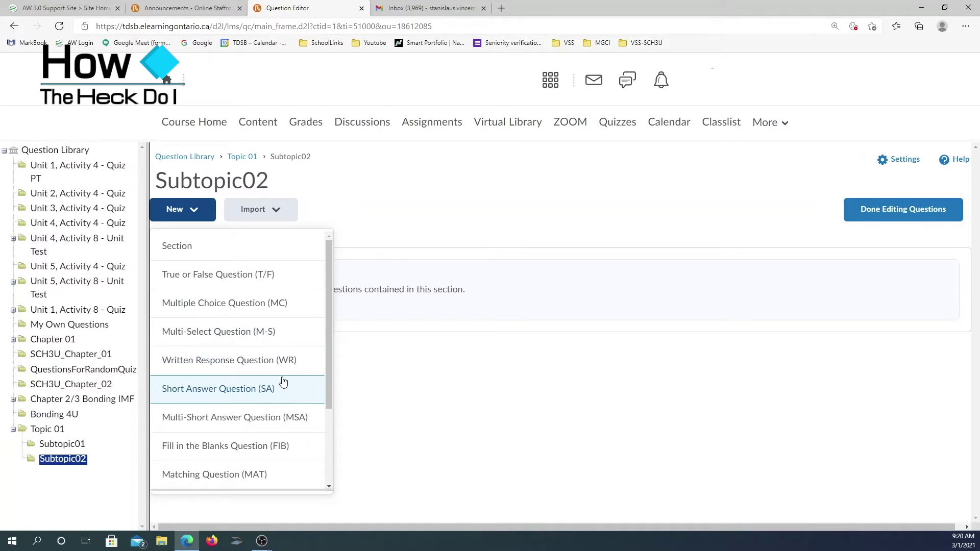
pyautogui.click(397, 184)
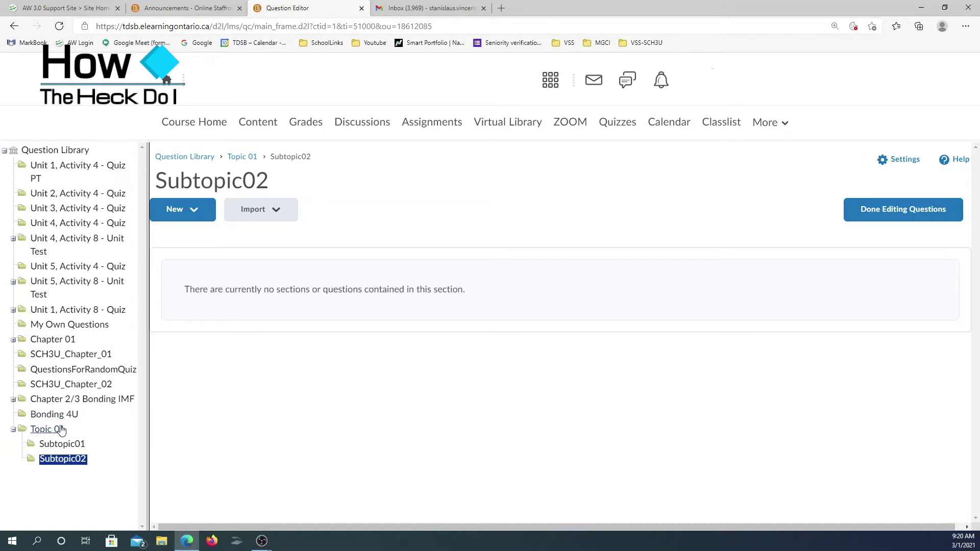
# Step: Expand the Chapter 2/3 Bonding IMF section and examine the questions in its Lewis Diagrams and Ionic Compounds subsections
pyautogui.click(14, 401)
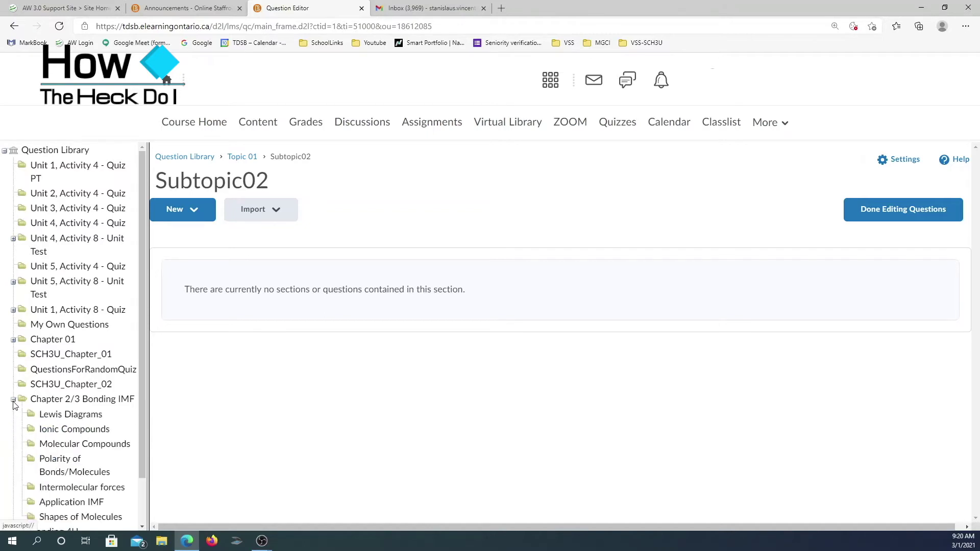
pyautogui.click(63, 402)
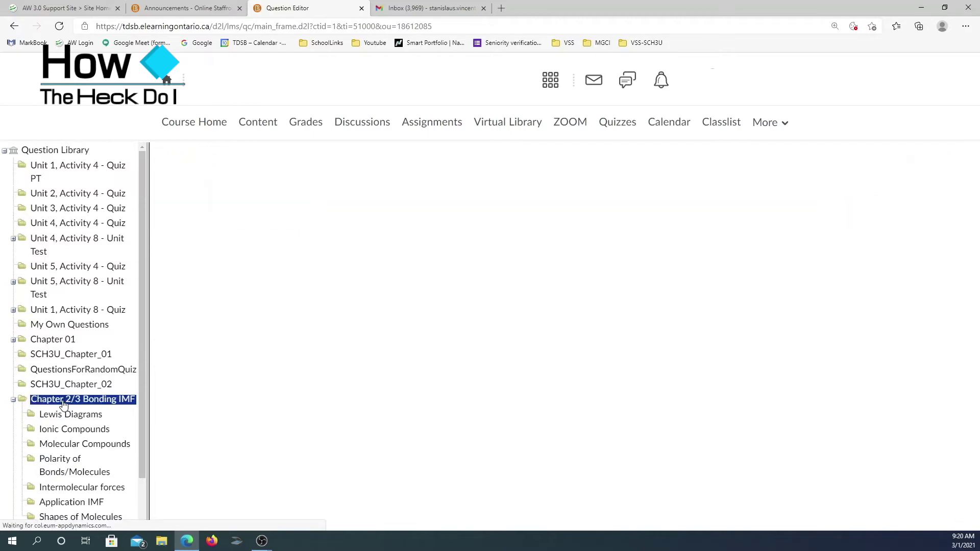
pyautogui.scroll(-2, 291, 340)
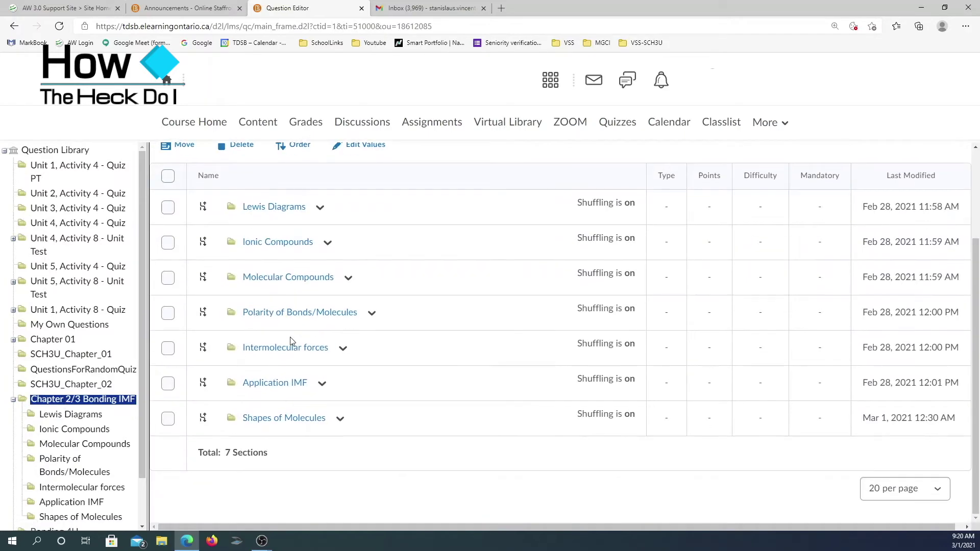
pyautogui.click(275, 209)
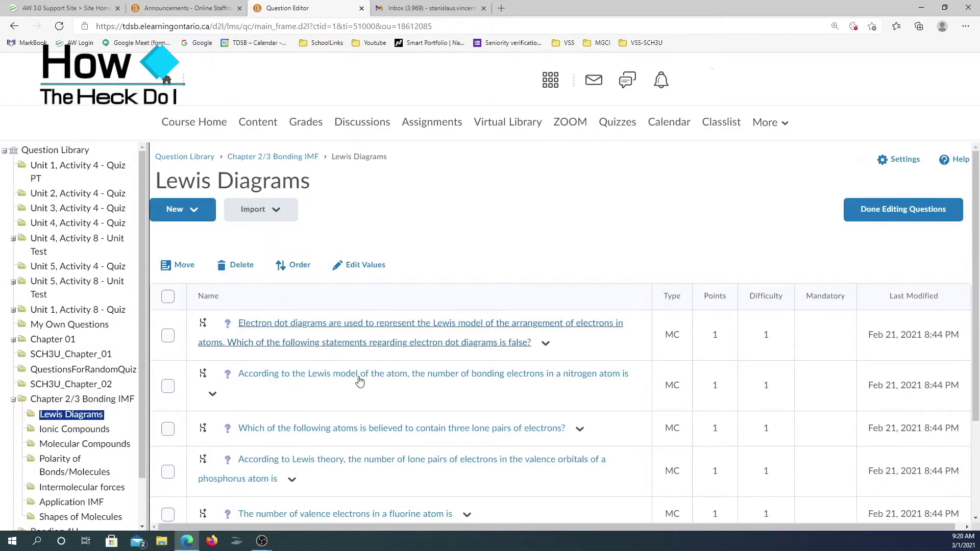
pyautogui.scroll(-3, 362, 376)
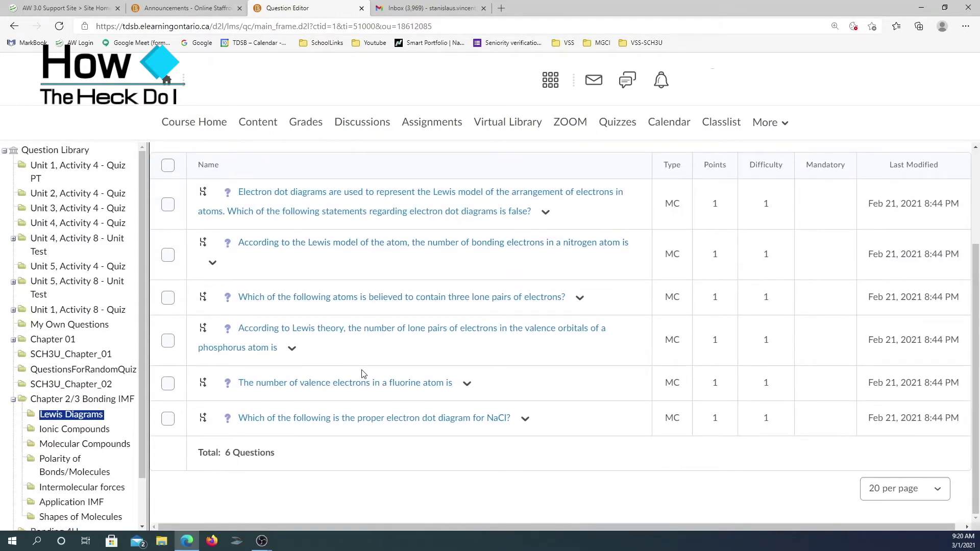
pyautogui.click(56, 431)
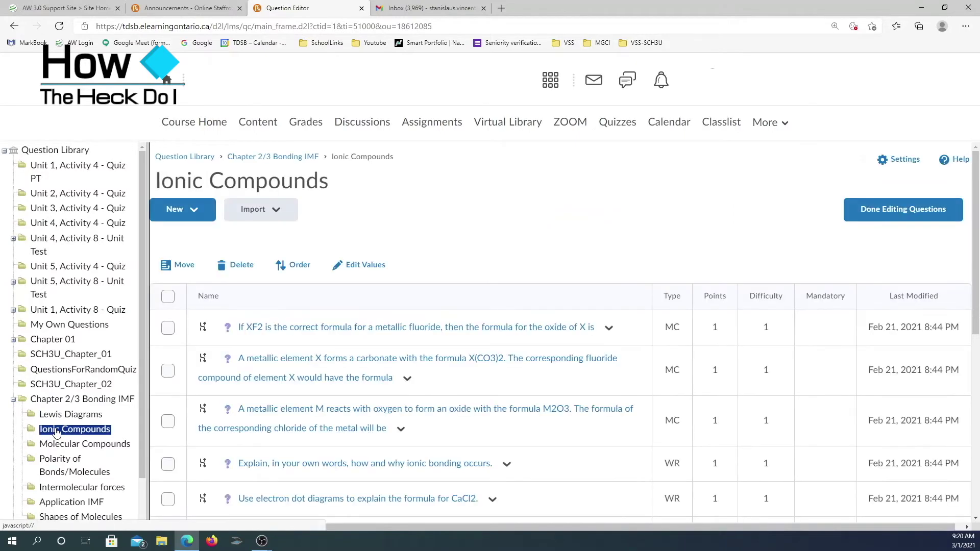
pyautogui.scroll(-4, 310, 466)
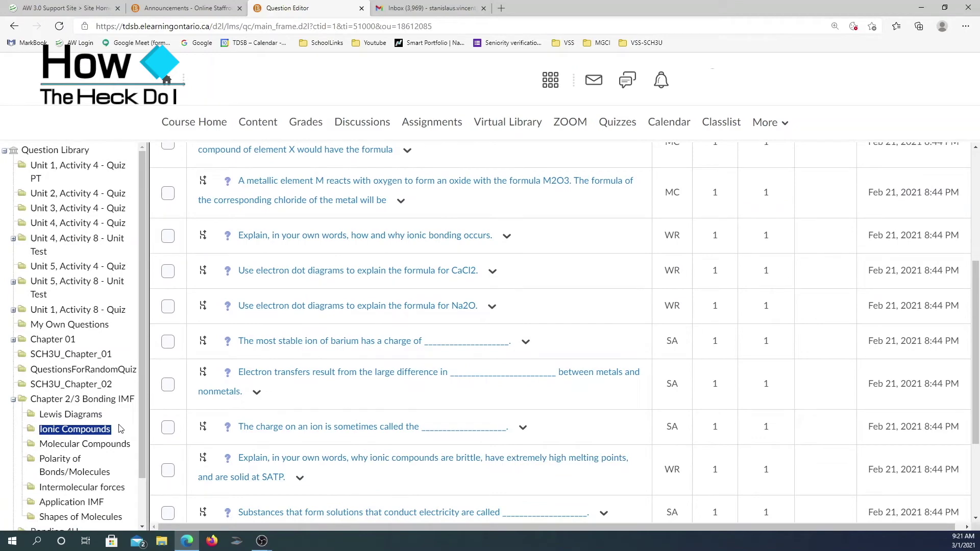
pyautogui.scroll(3, 679, 273)
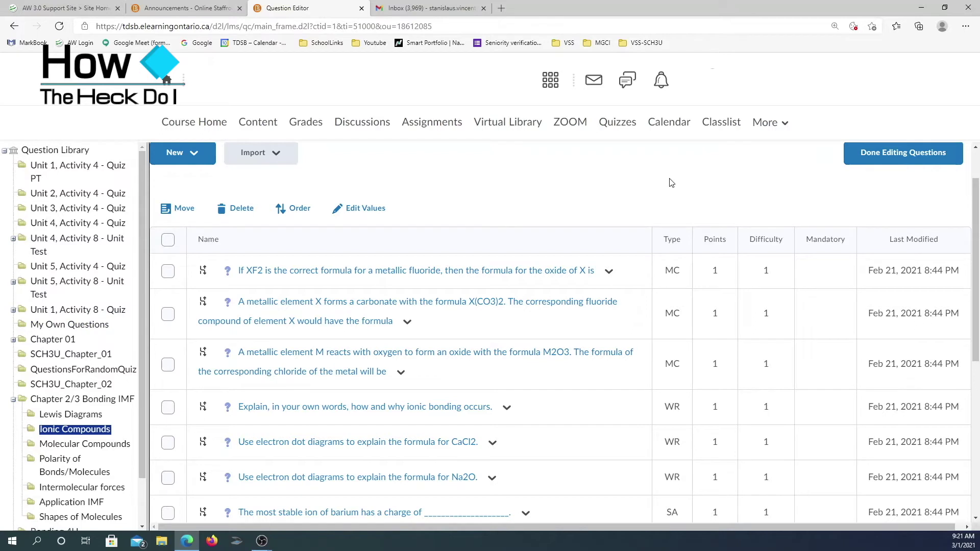
# Step: Start a new quiz in the course's Quizzes area, naming it "Quiz_02_A_C_Bonding" and assigning it to the Unit 2 category
pyautogui.click(627, 128)
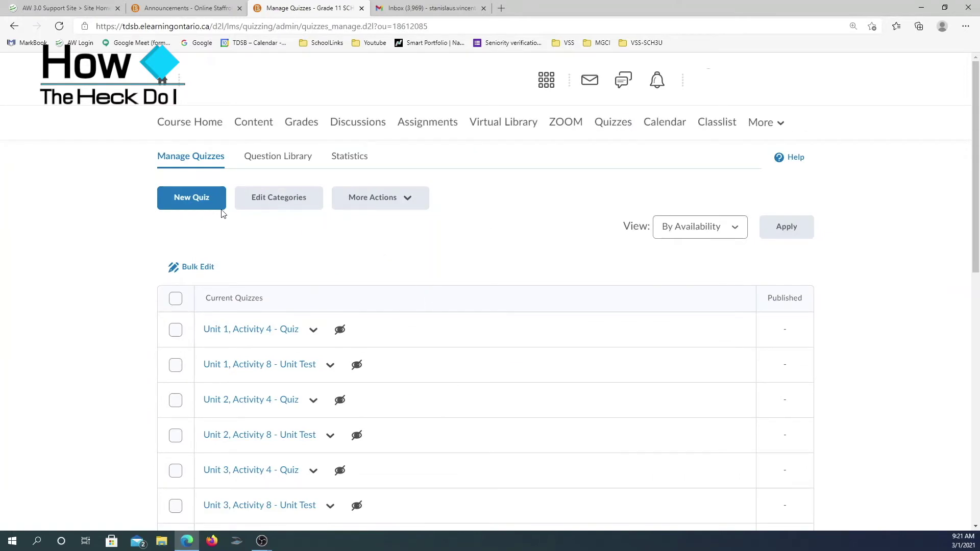
pyautogui.click(194, 199)
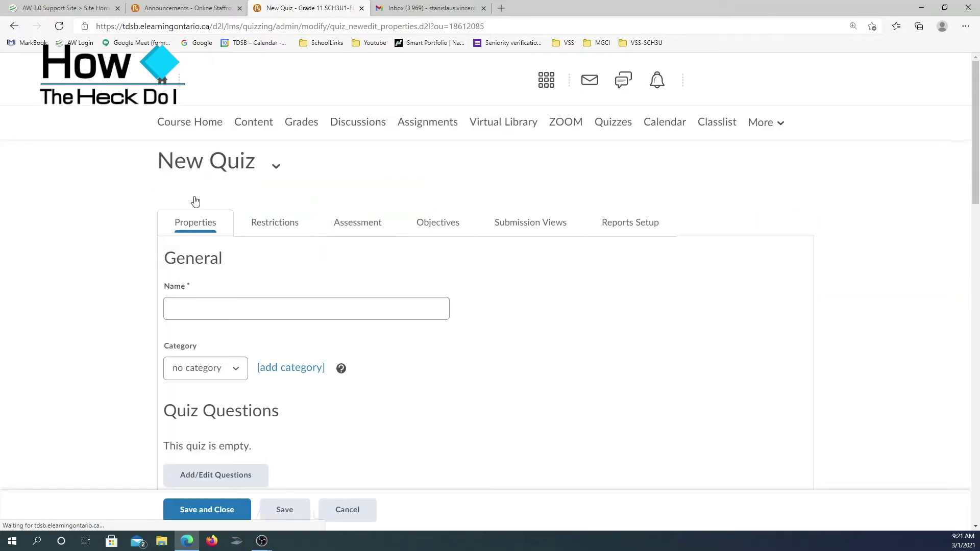
pyautogui.click(214, 309)
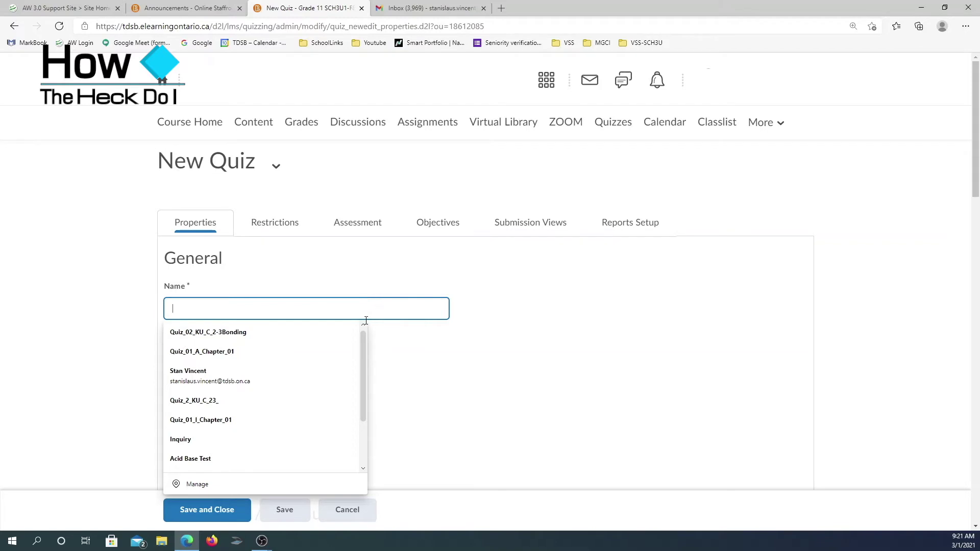
pyautogui.click(301, 332)
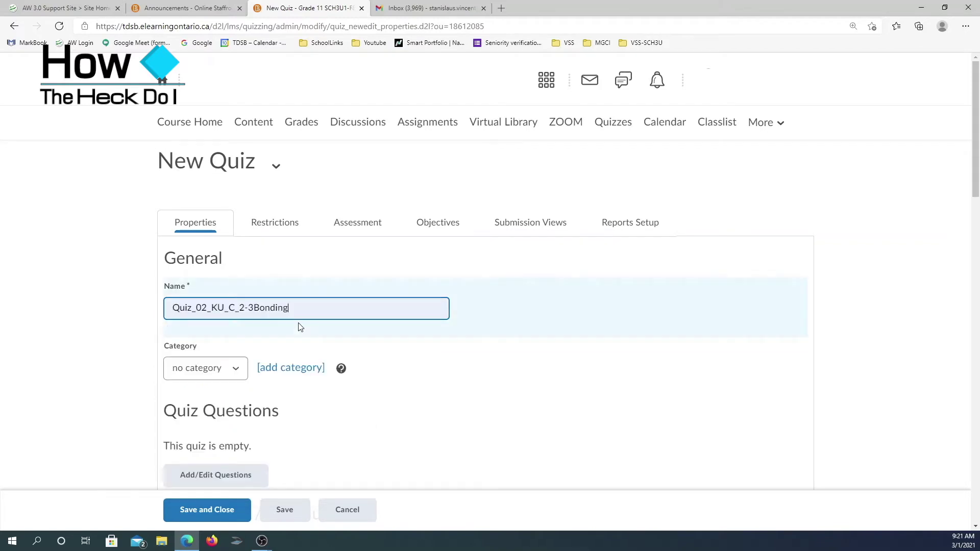
pyautogui.click(226, 306)
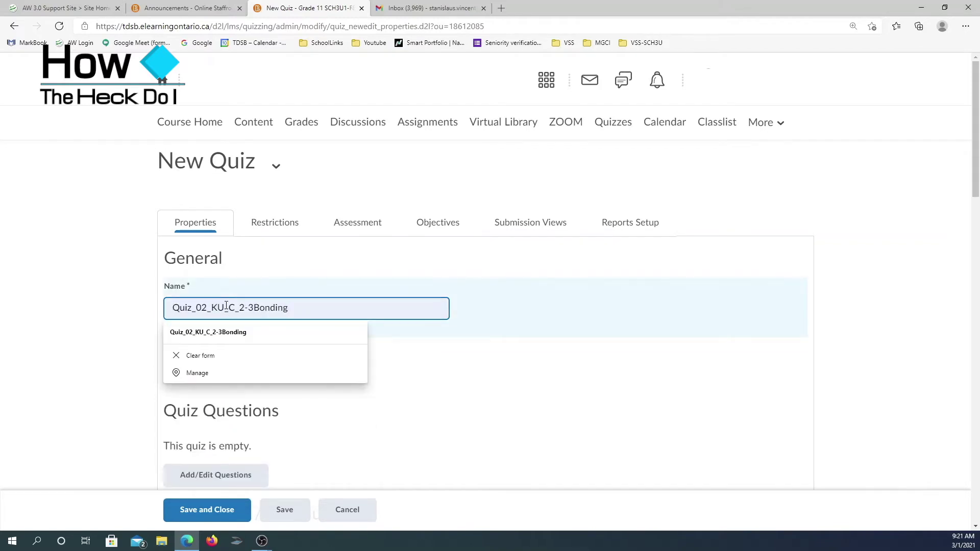
pyautogui.press('BackSpace')
pyautogui.press('BackSpace')
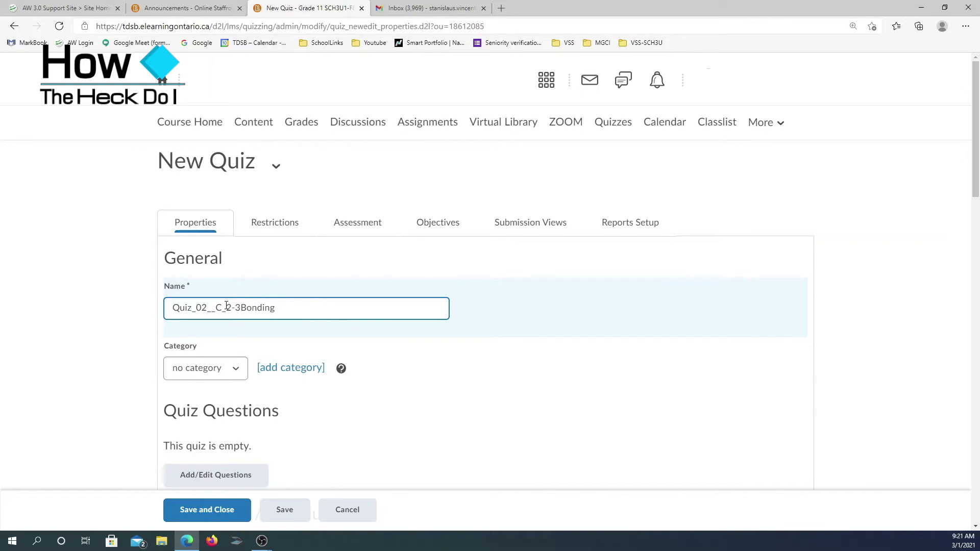
pyautogui.write('A')
pyautogui.click(246, 309)
pyautogui.press('BackSpace')
pyautogui.press('BackSpace')
pyautogui.press('BackSpace')
pyautogui.click(230, 369)
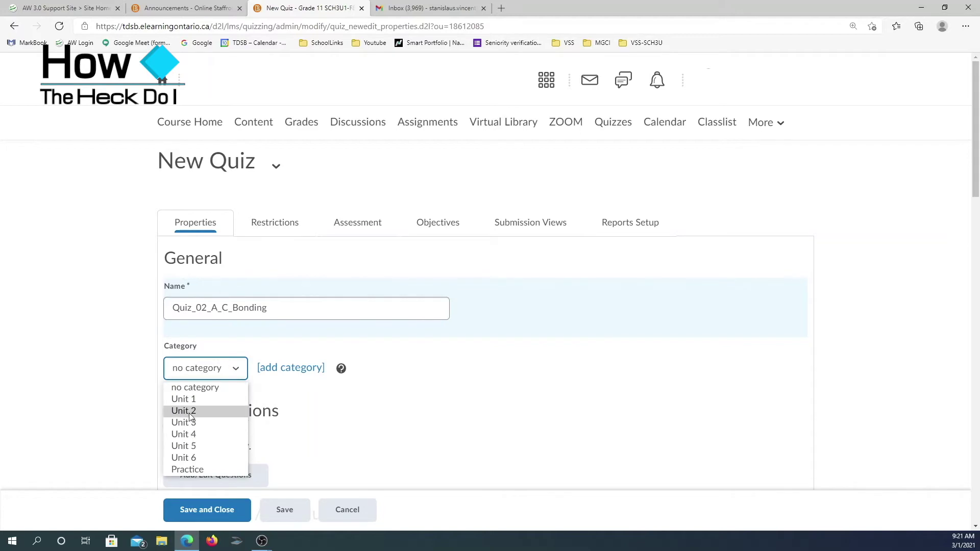
pyautogui.click(189, 412)
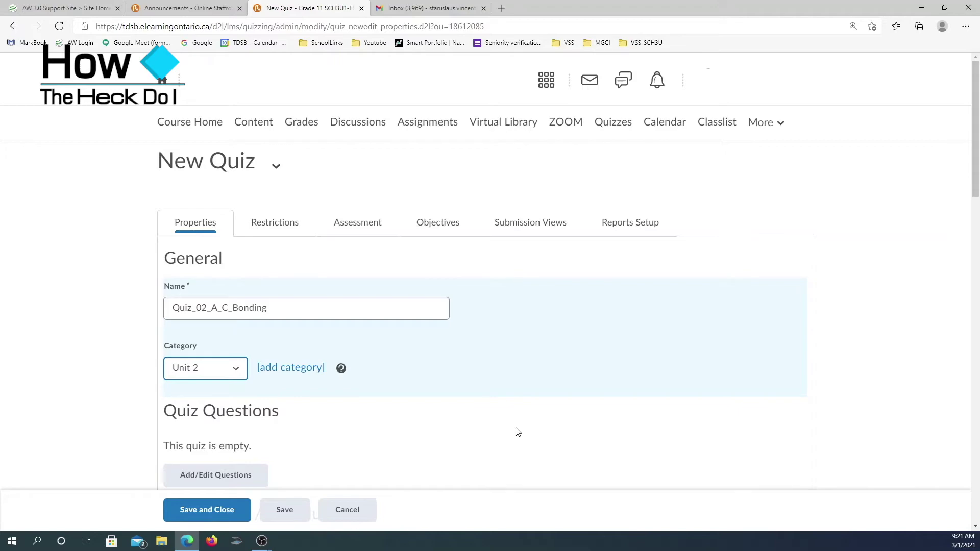
# Step: Enable Disable right click and Disable Email, Instant Messages and alerts in the quiz's advanced properties, and save the quiz
pyautogui.scroll(-3, 515, 431)
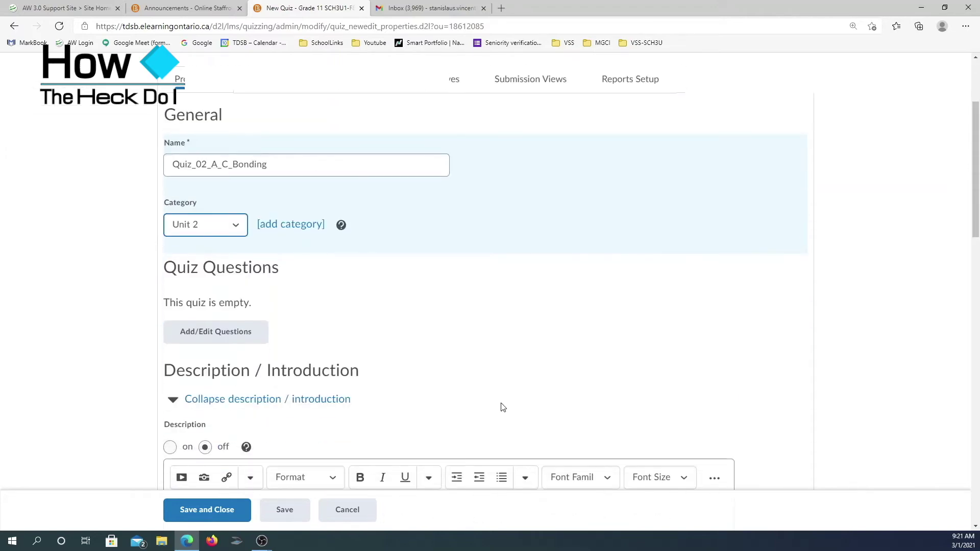
pyautogui.scroll(-10, 503, 407)
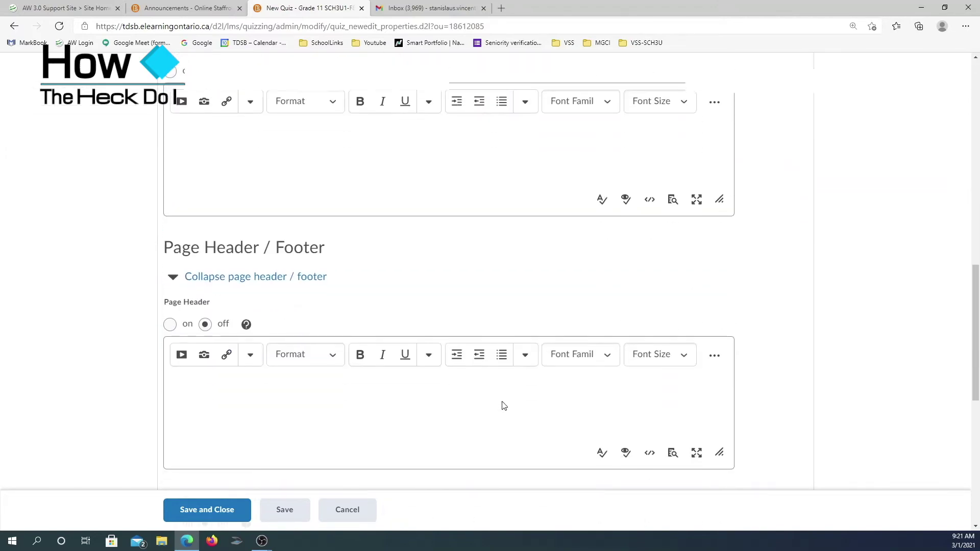
pyautogui.scroll(-5, 501, 406)
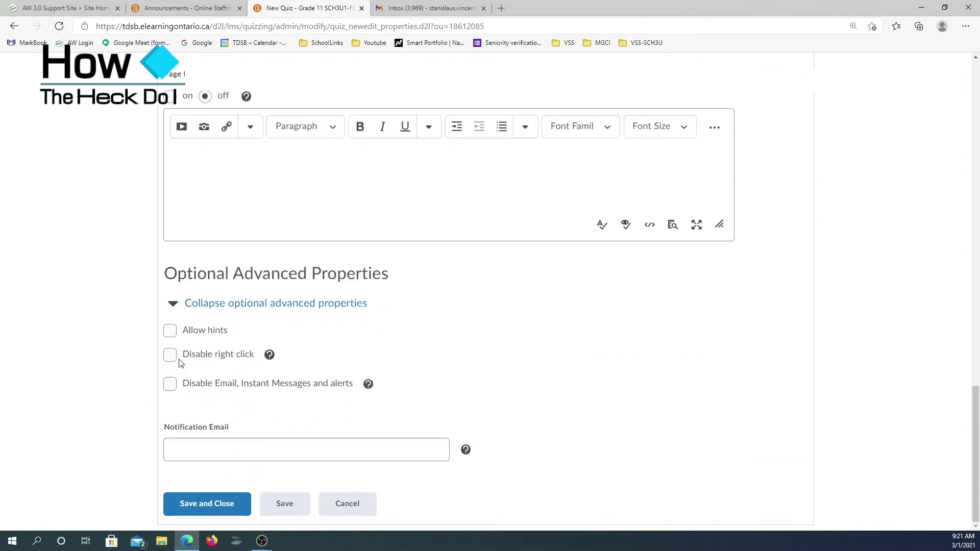
pyautogui.click(170, 355)
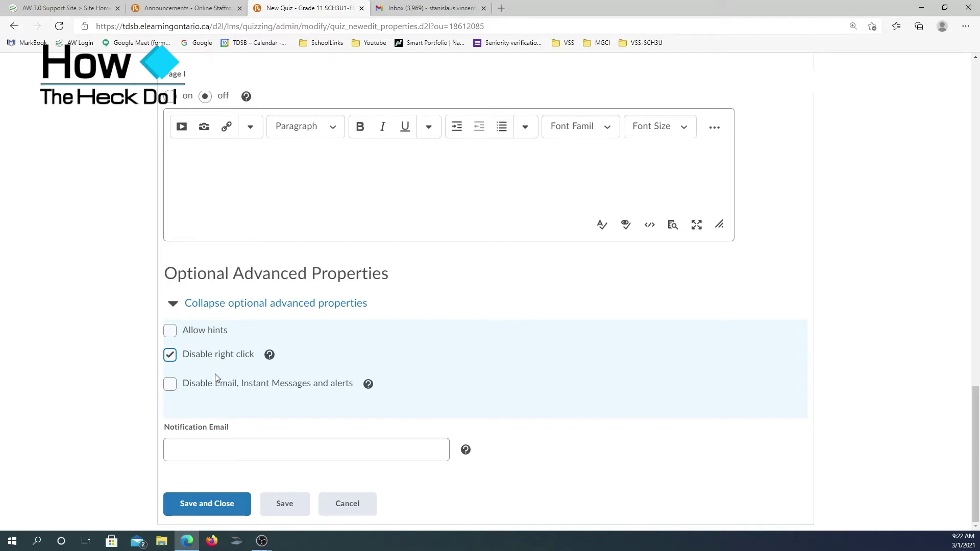
pyautogui.click(170, 384)
pyautogui.click(285, 506)
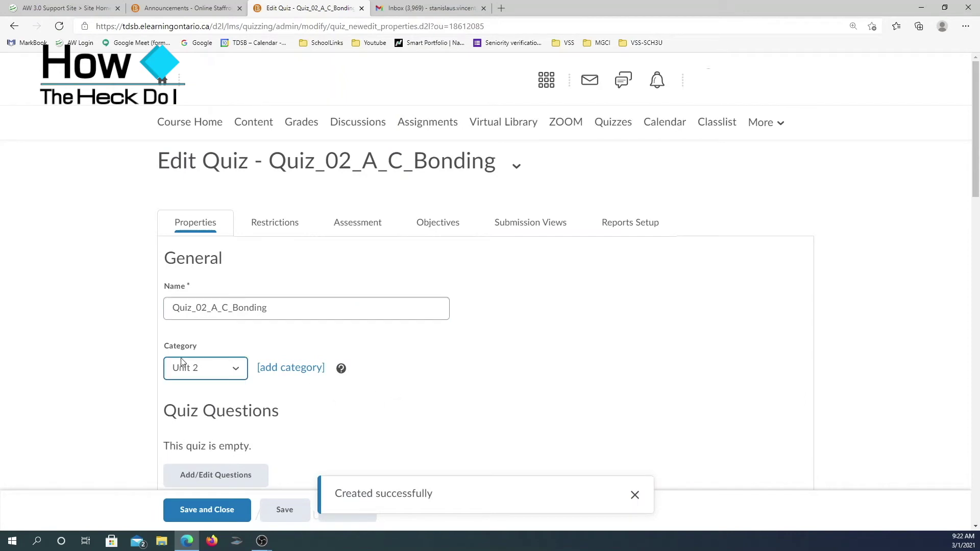
# Step: Open the question editor for the empty Quiz_02_A_C_Bonding quiz and start adding a question pool
pyautogui.scroll(-3, 466, 382)
pyautogui.scroll(-4, 654, 356)
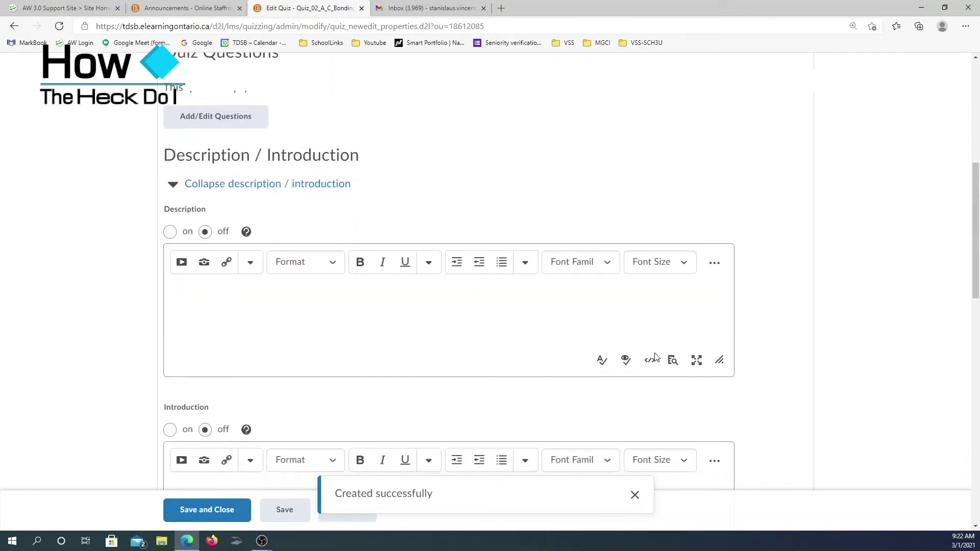
pyautogui.scroll(3, 653, 356)
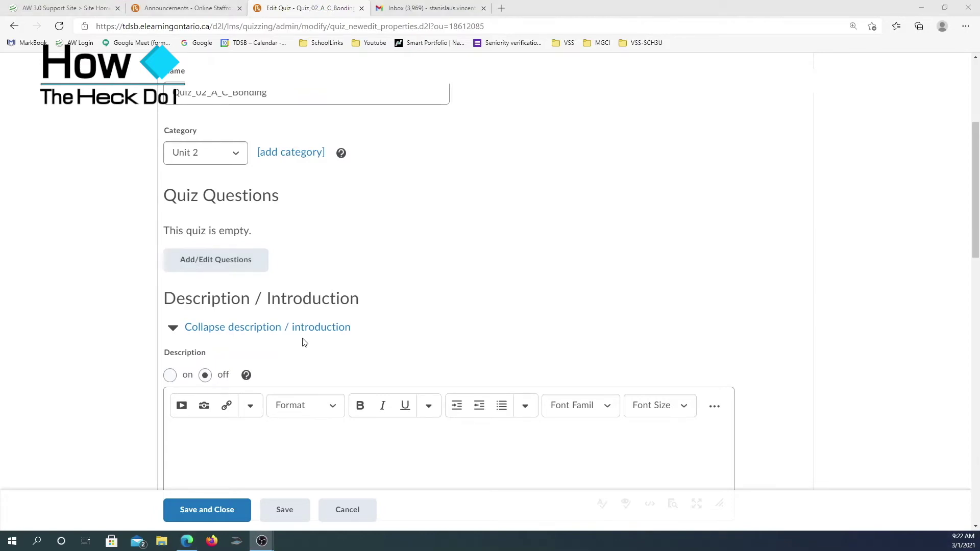
pyautogui.click(190, 260)
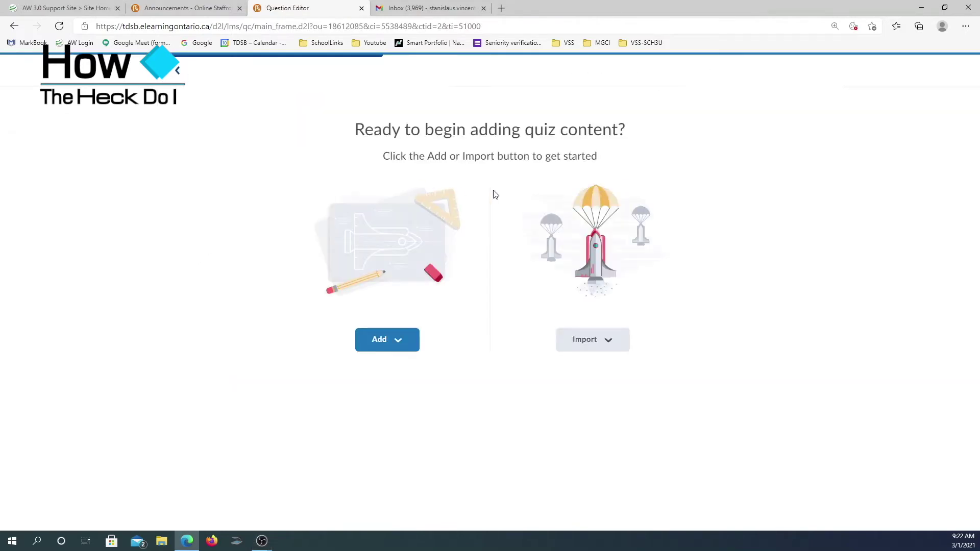
pyautogui.click(400, 347)
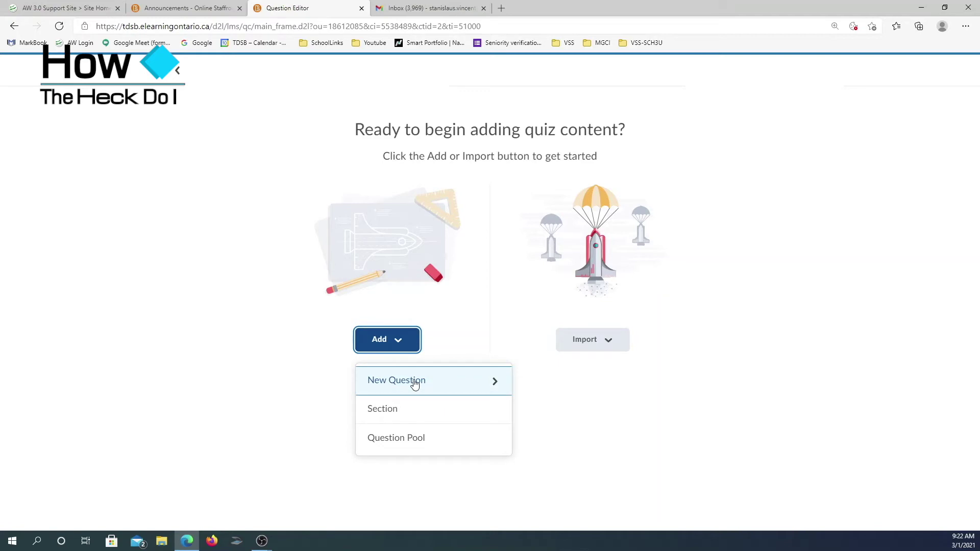
pyautogui.click(416, 443)
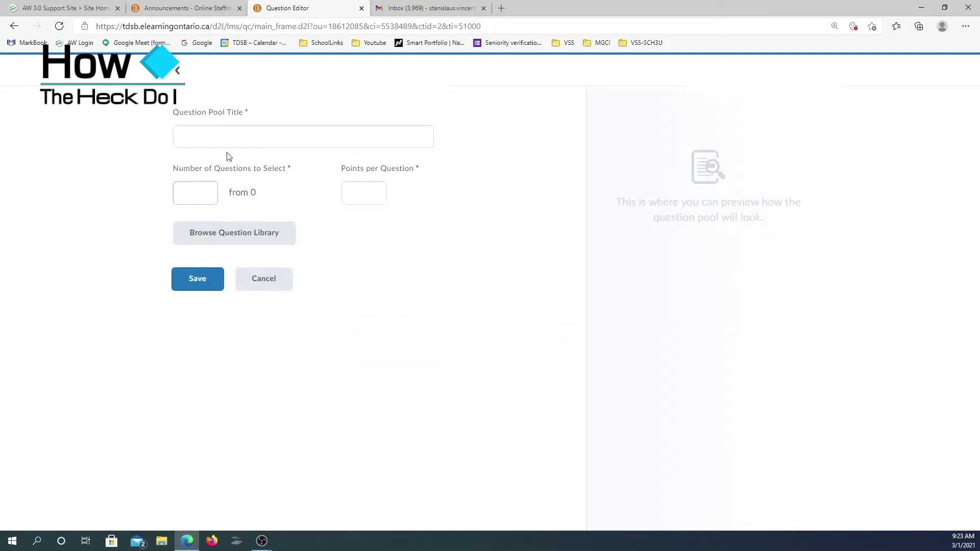
# Step: Enter "IntermolecularForces" as the question pool's title
pyautogui.click(206, 138)
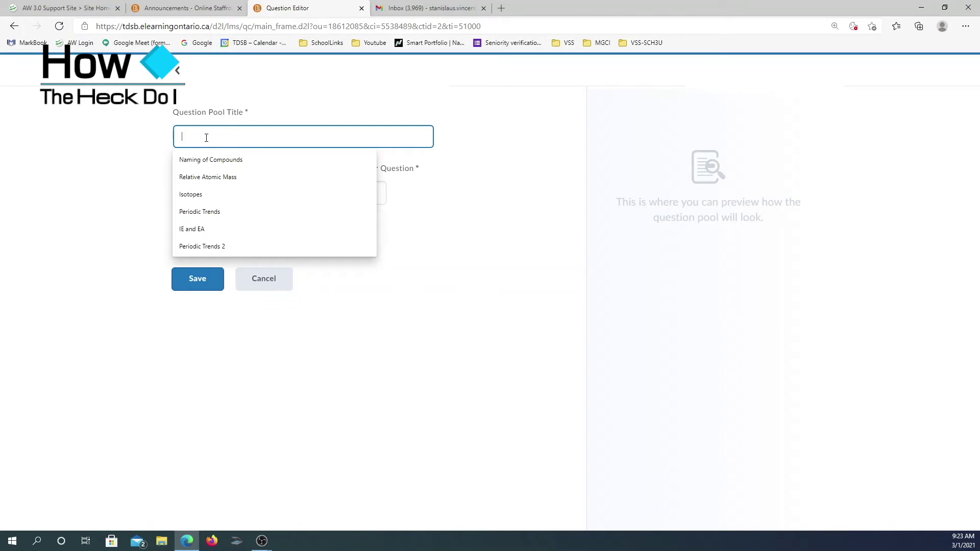
pyautogui.write('I')
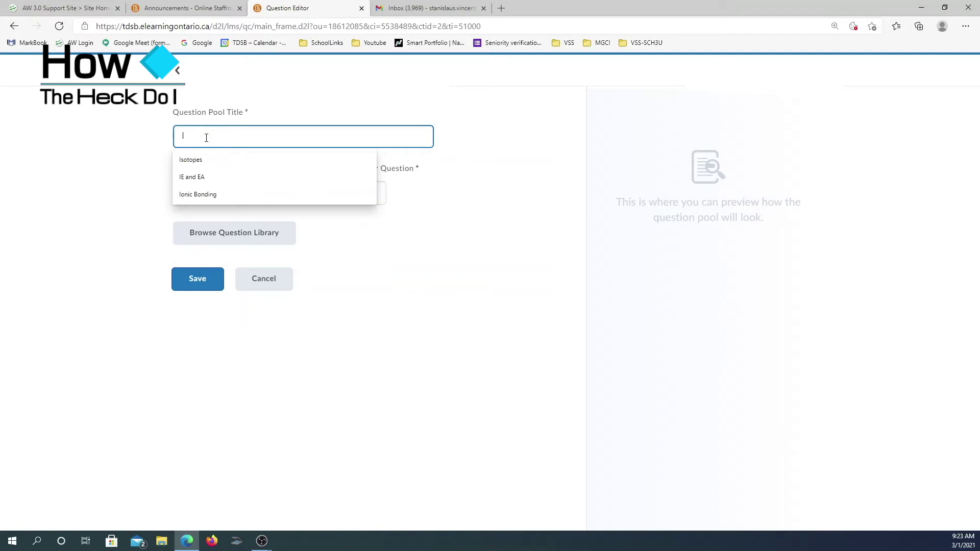
pyautogui.write('nter')
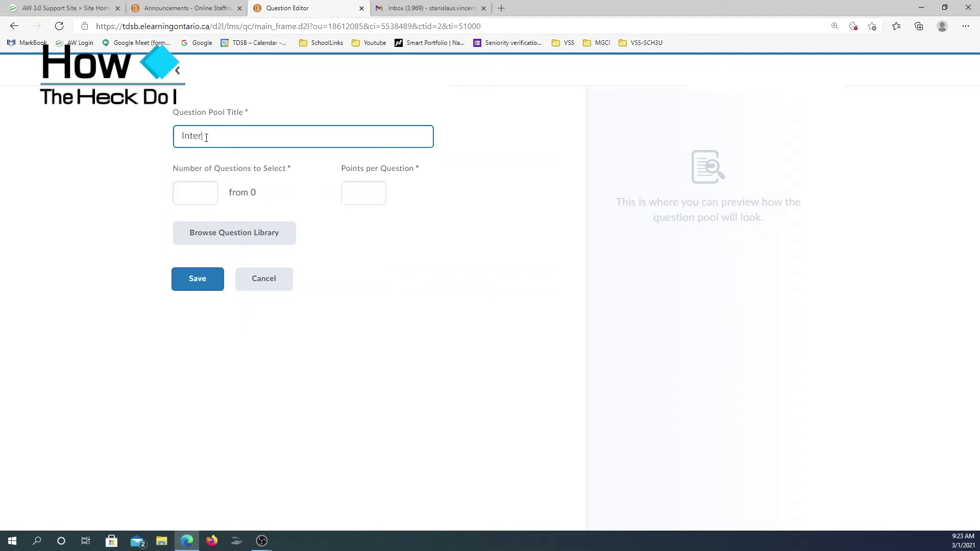
pyautogui.write('molecularForces')
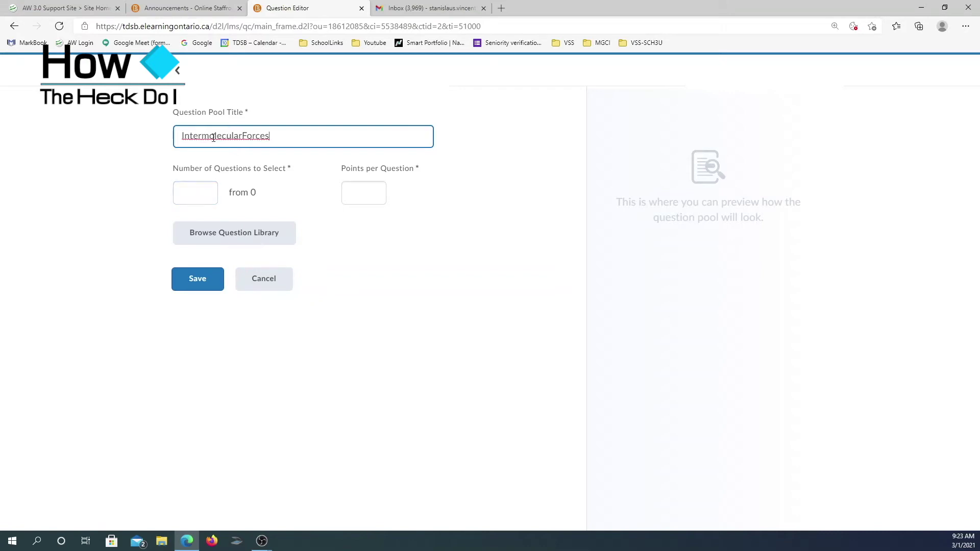
# Step: Set the question pool to select 2 questions worth 5 points each
pyautogui.click(193, 193)
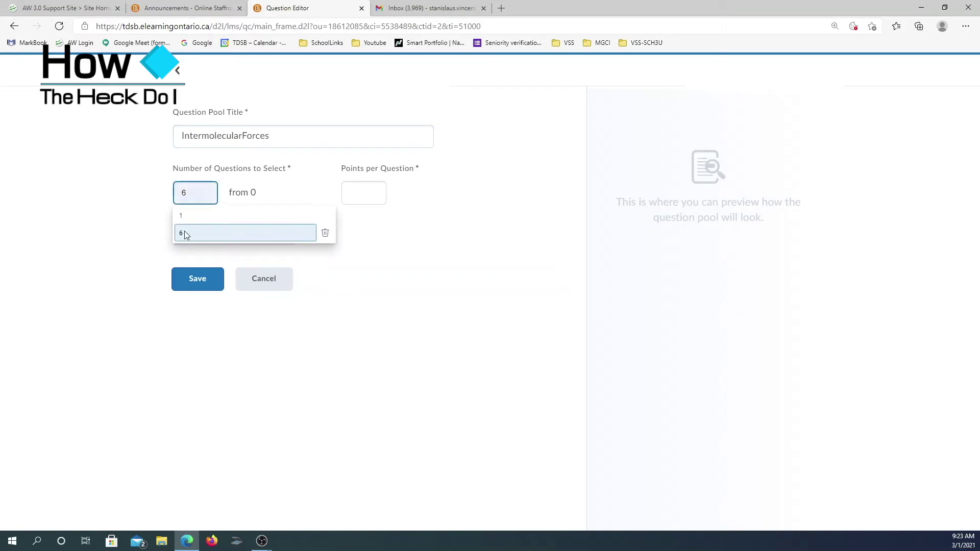
pyautogui.write('2')
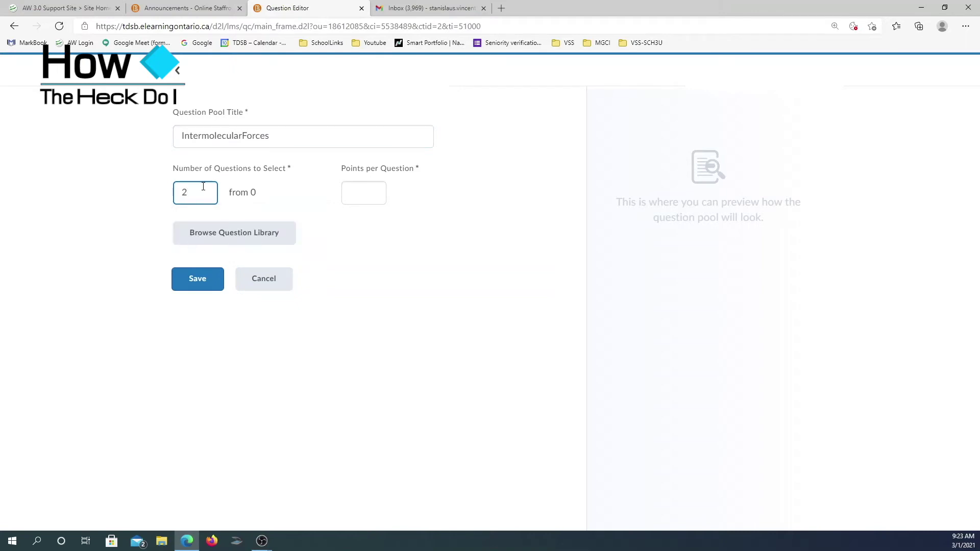
pyautogui.click(358, 192)
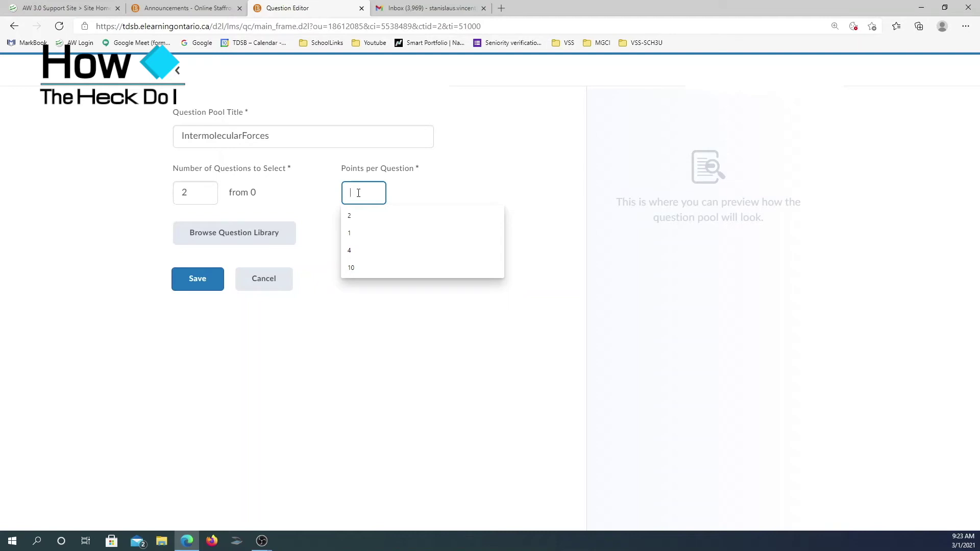
pyautogui.write('5')
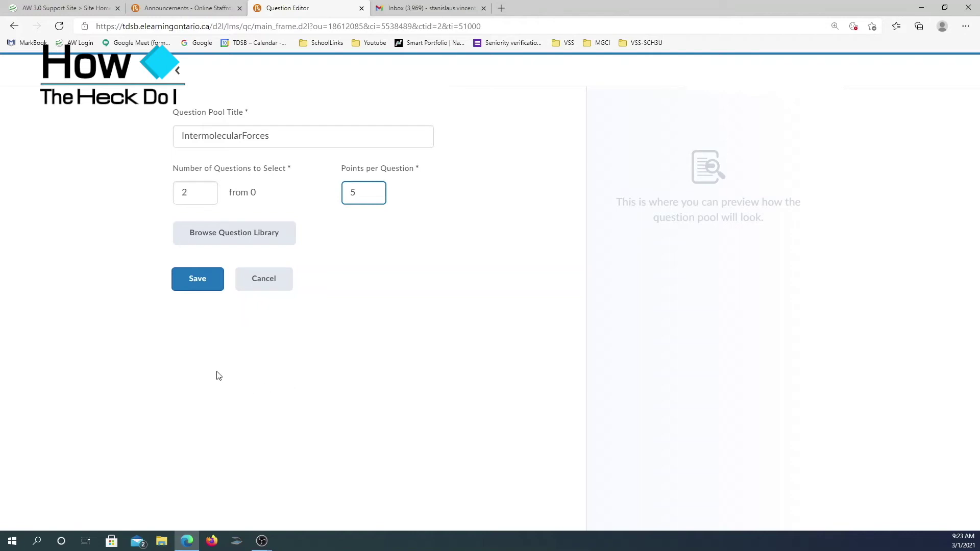
pyautogui.click(194, 281)
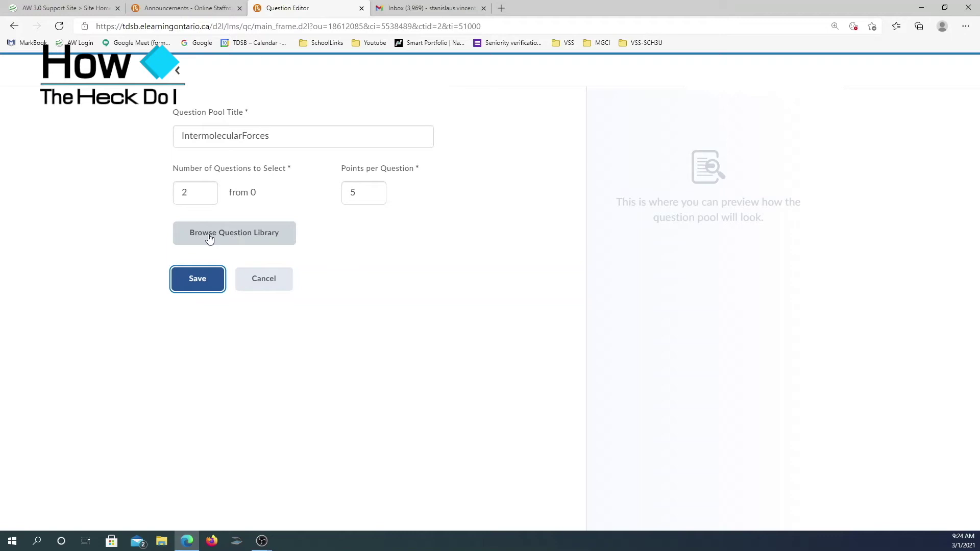
# Step: Browse the Question Library for the pool and expand the Chapter 2/3 Bonding IMF section
pyautogui.click(209, 238)
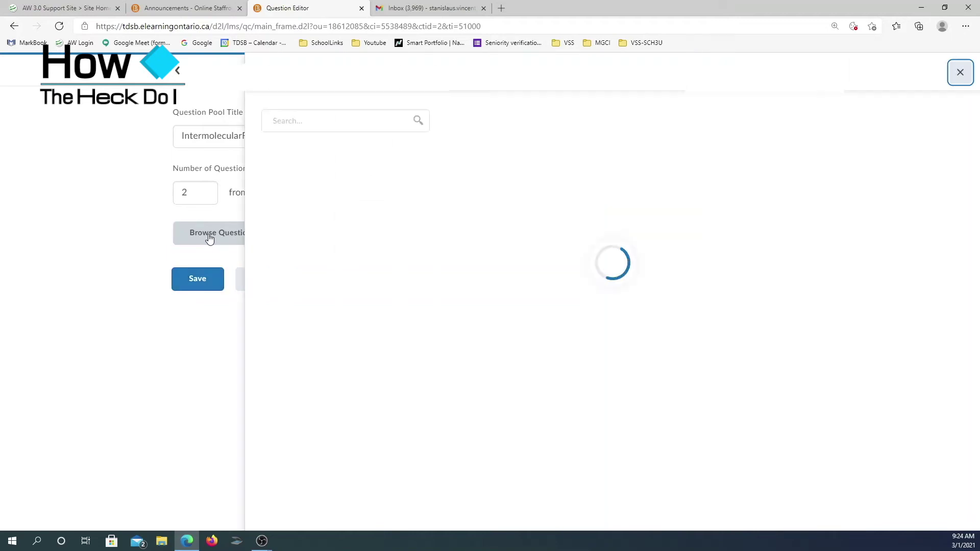
pyautogui.scroll(-5, 386, 446)
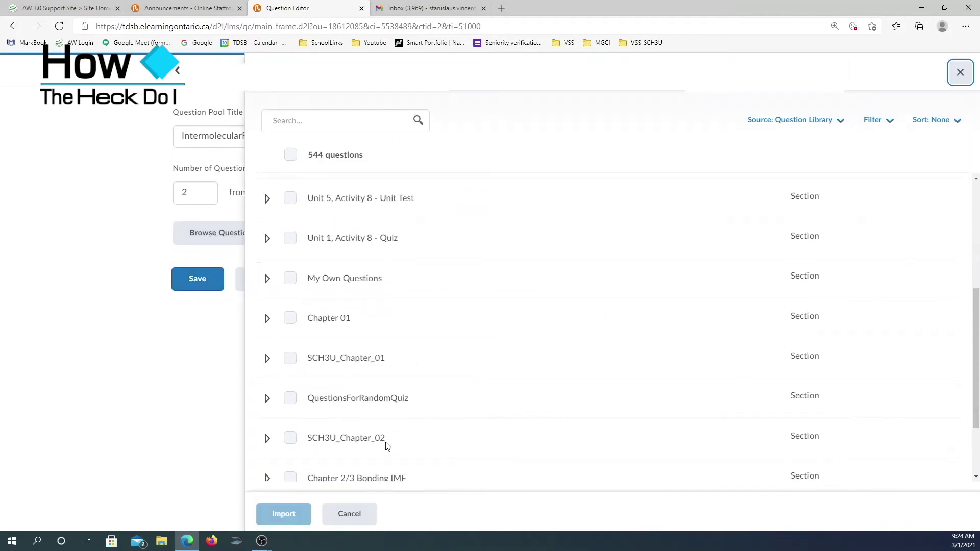
pyautogui.scroll(-2, 386, 445)
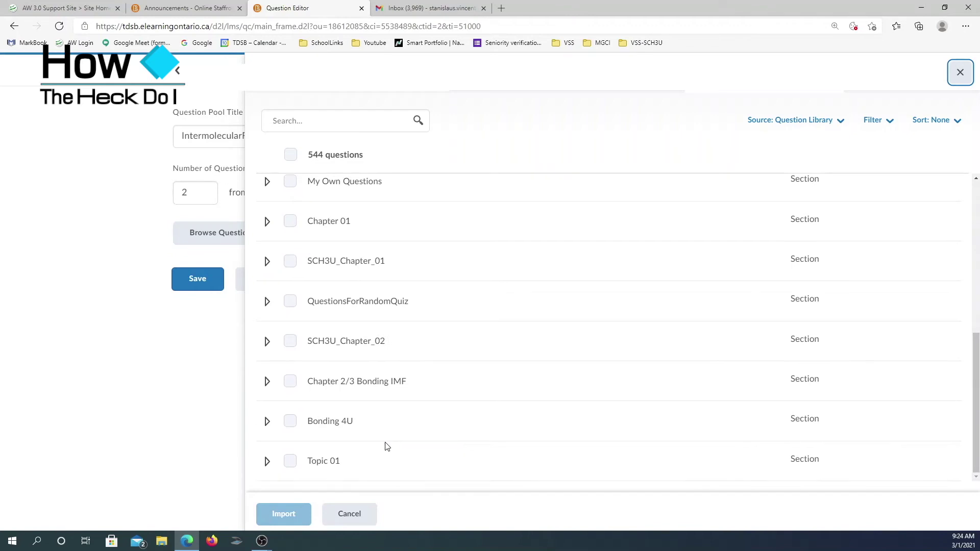
pyautogui.click(267, 383)
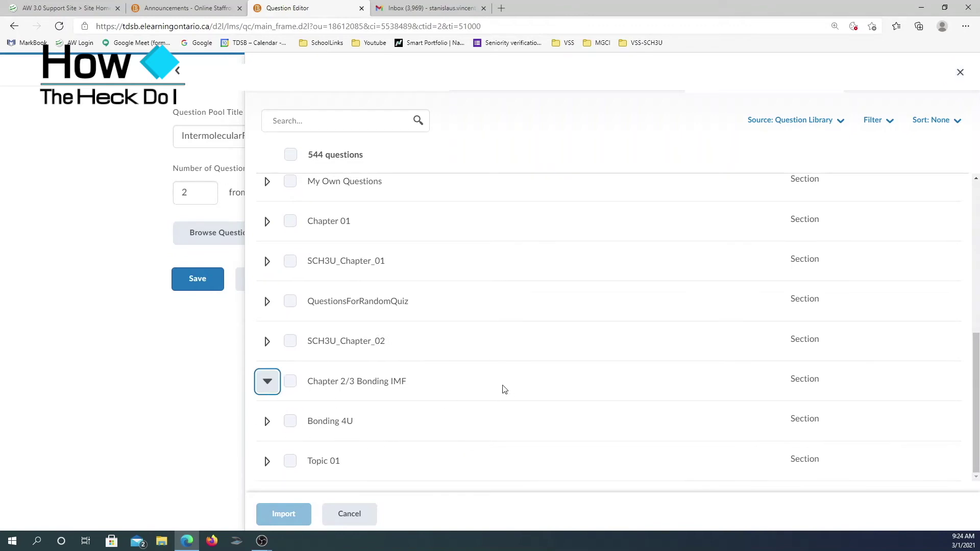
pyautogui.click(347, 387)
pyautogui.click(348, 387)
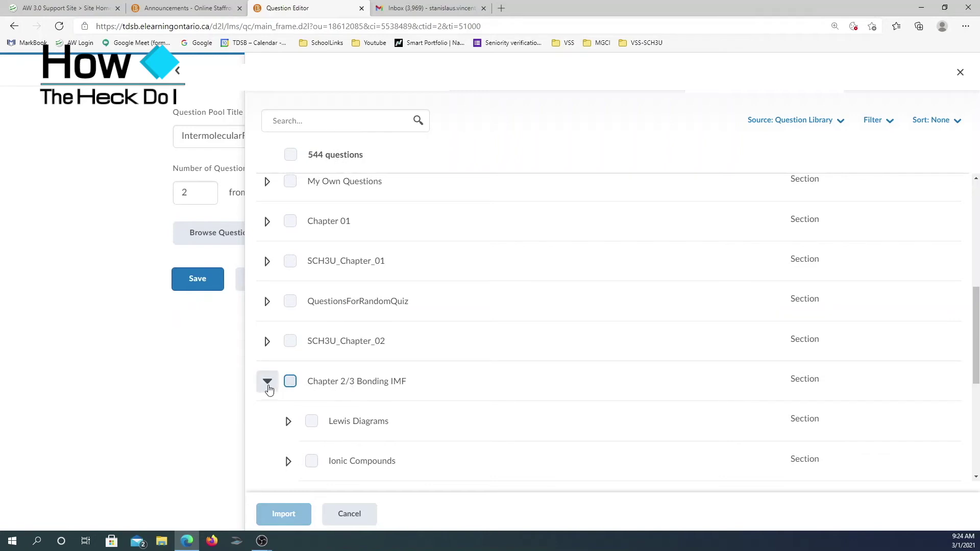
pyautogui.scroll(-4, 424, 389)
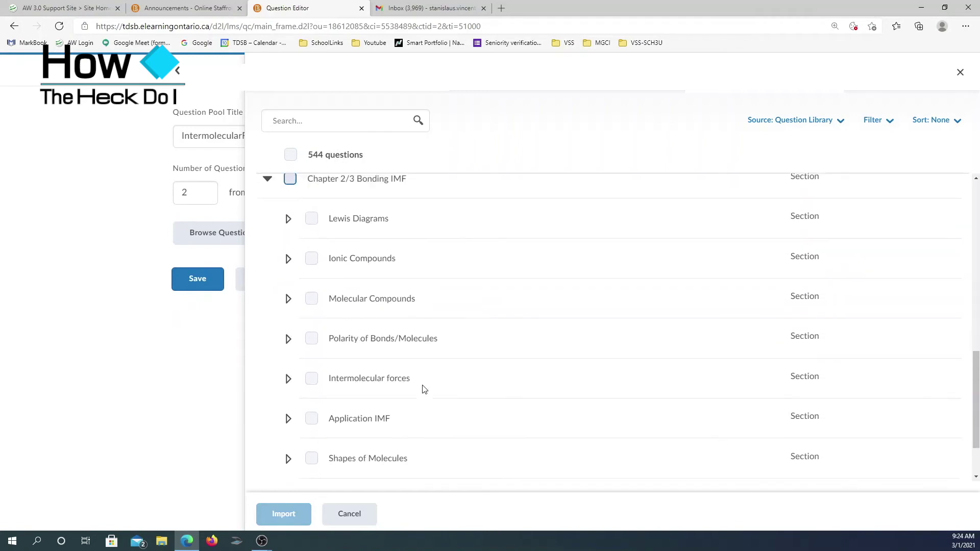
pyautogui.scroll(1, 423, 389)
pyautogui.scroll(-1, 423, 390)
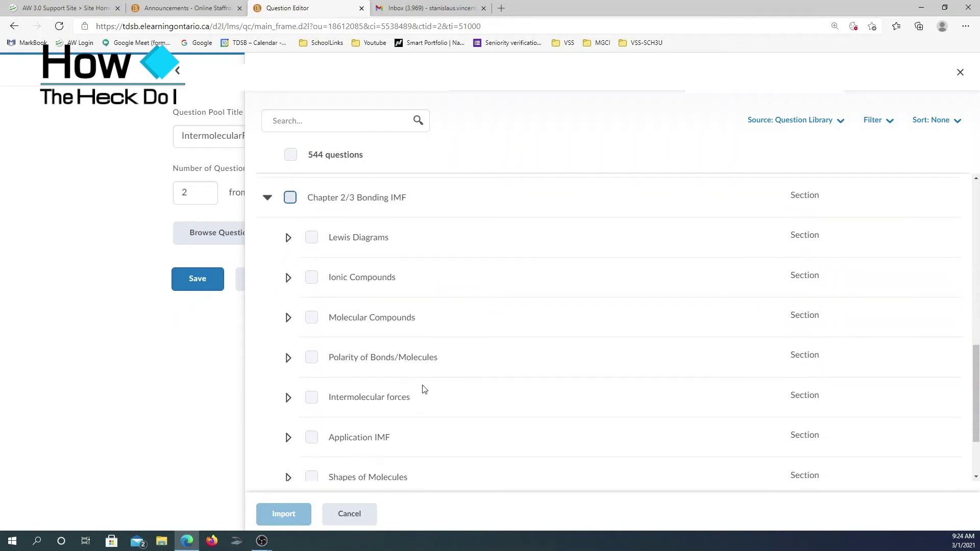
pyautogui.click(288, 397)
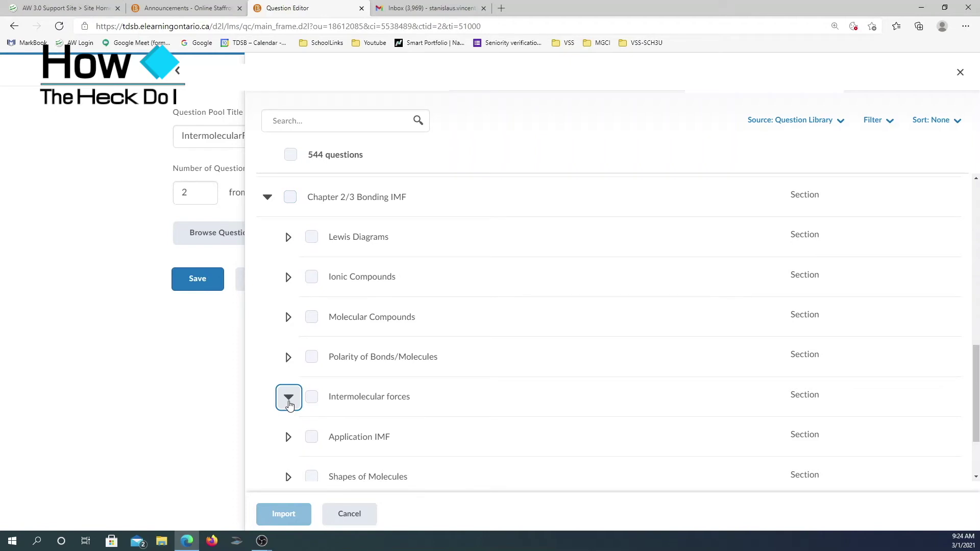
pyautogui.click(376, 400)
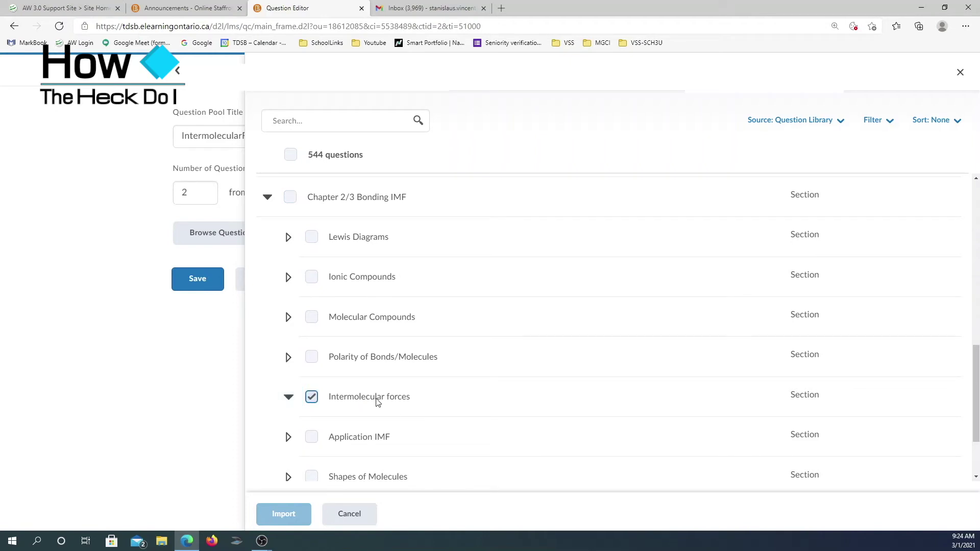
pyautogui.click(312, 398)
pyautogui.scroll(-2, 299, 409)
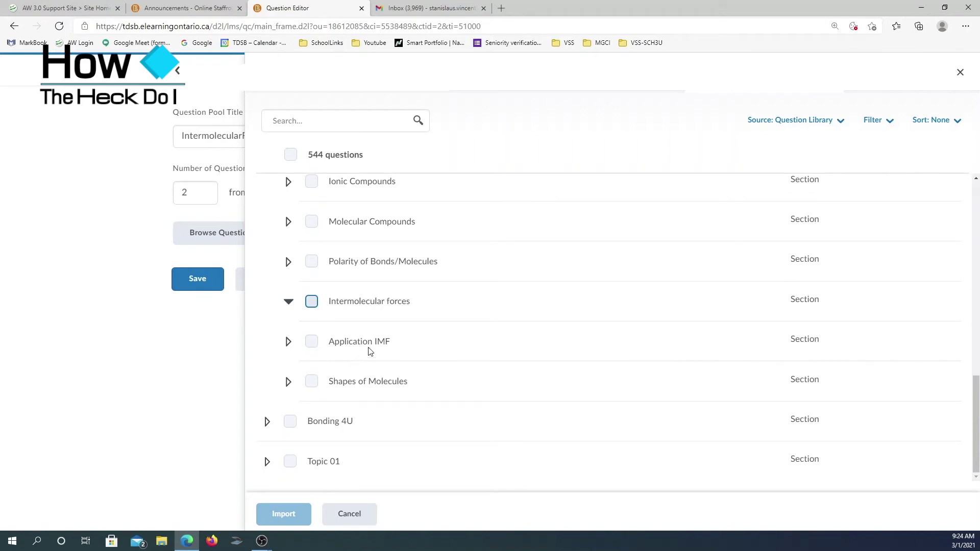
pyautogui.click(288, 343)
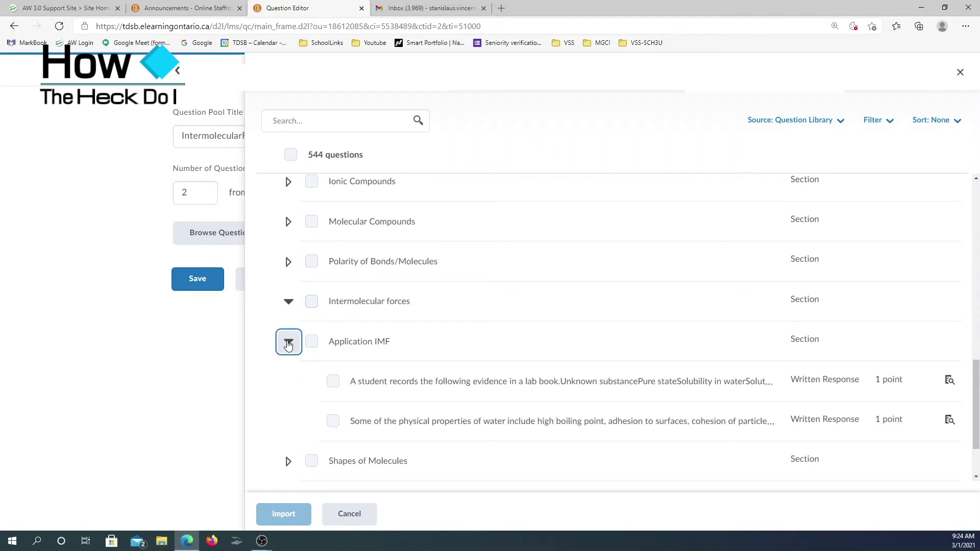
pyautogui.click(288, 303)
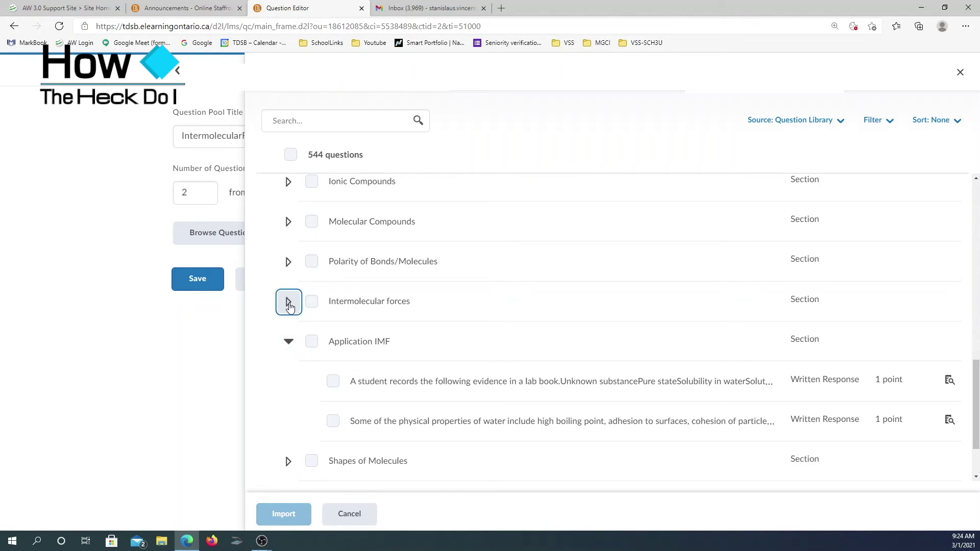
pyautogui.click(288, 342)
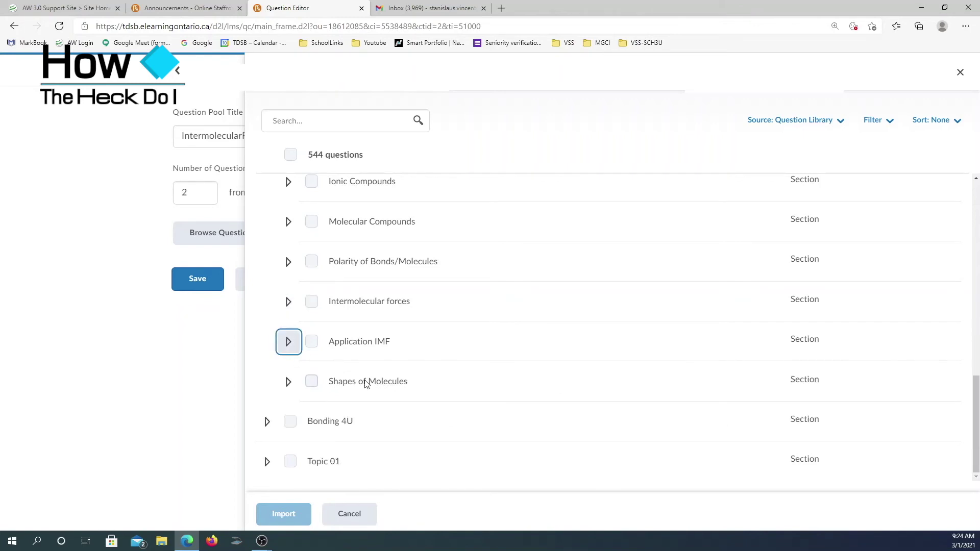
# Step: Expand the Application IMF section and select both of its written response questions
pyautogui.click(288, 342)
pyautogui.scroll(-2, 399, 385)
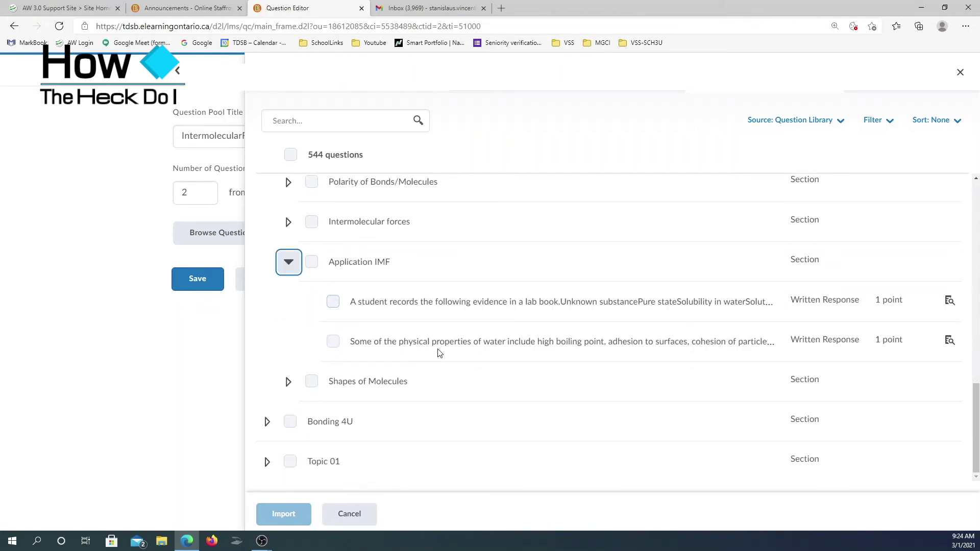
pyautogui.click(332, 302)
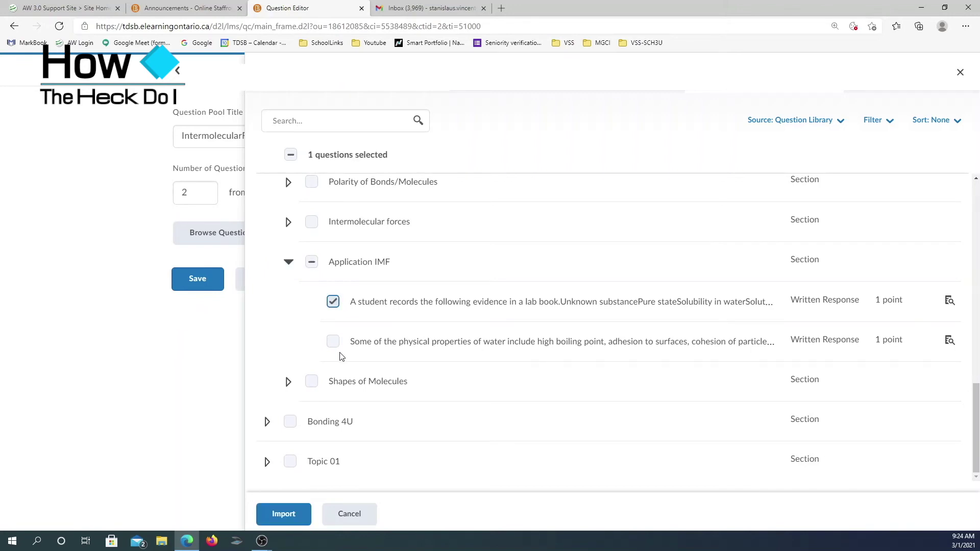
pyautogui.click(334, 342)
# Step: Expand Shapes of Molecules and select the six consecutive questions from "Four pairs of electrons" through "What would be the shape of a molecule"
pyautogui.click(288, 382)
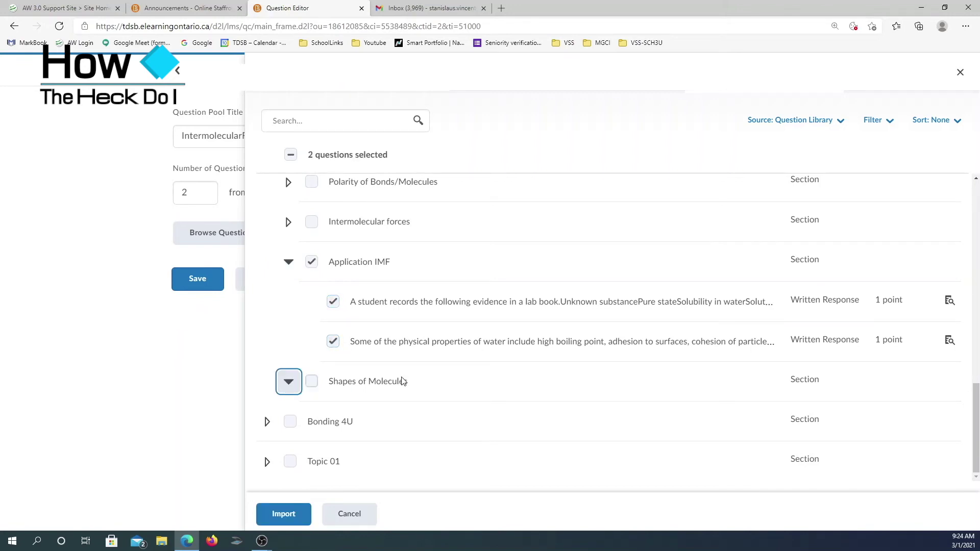
pyautogui.scroll(-4, 427, 360)
pyautogui.scroll(-2, 426, 359)
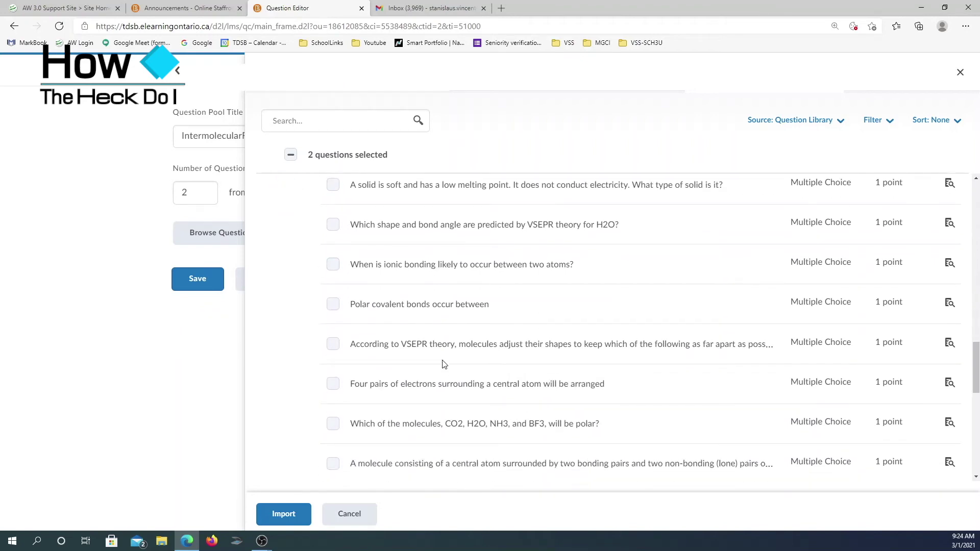
pyautogui.scroll(-3, 442, 363)
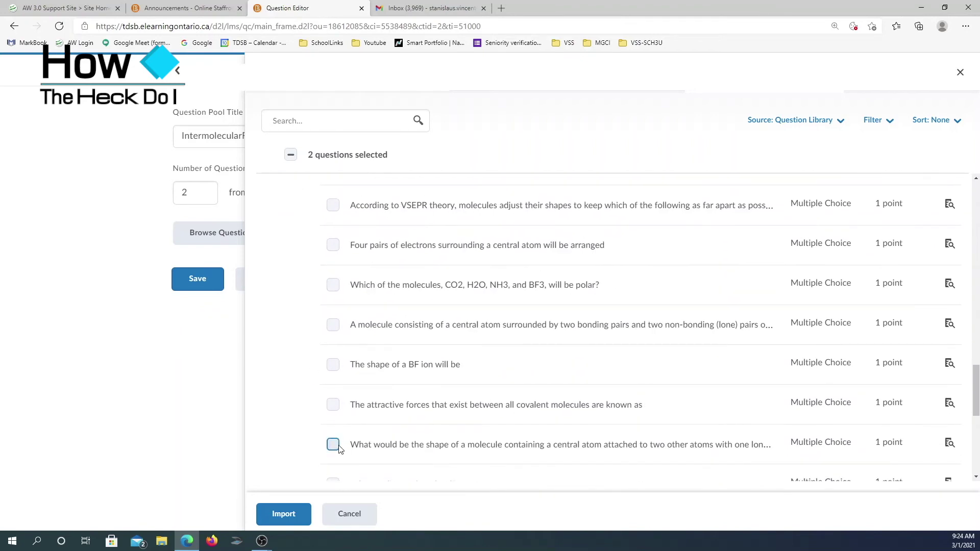
pyautogui.click(333, 404)
pyautogui.click(333, 365)
pyautogui.click(333, 325)
pyautogui.click(334, 286)
pyautogui.click(332, 245)
# Step: Check the Intermolecular forces and Polarity of Bonds/Molecules sections, and import the selected questions into the pool
pyautogui.scroll(8, 390, 414)
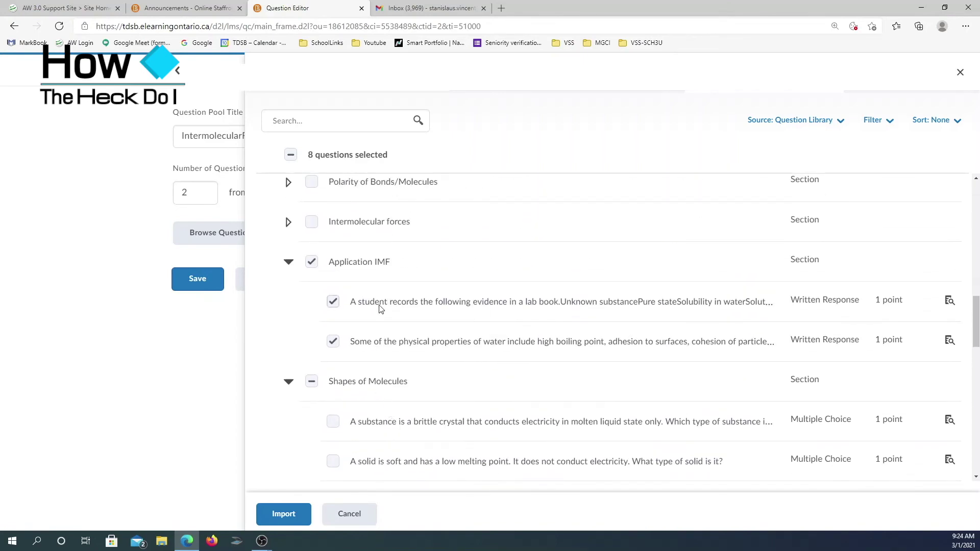
pyautogui.scroll(-2, 421, 407)
pyautogui.scroll(3, 421, 406)
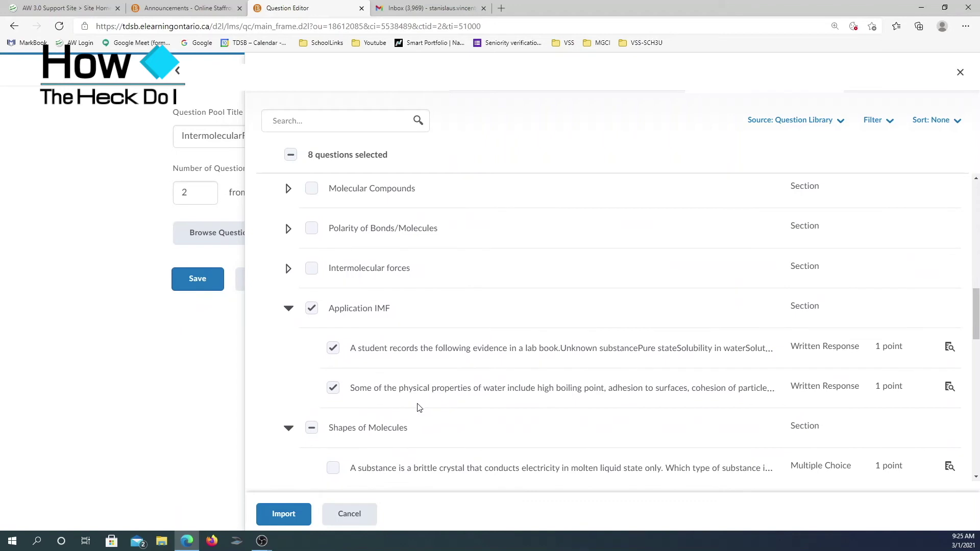
pyautogui.click(291, 275)
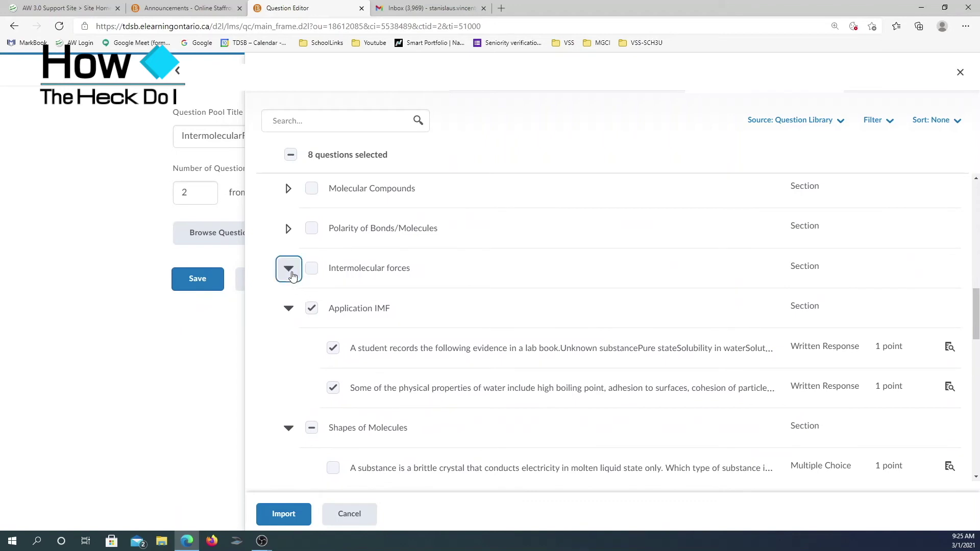
pyautogui.click(288, 266)
pyautogui.click(288, 231)
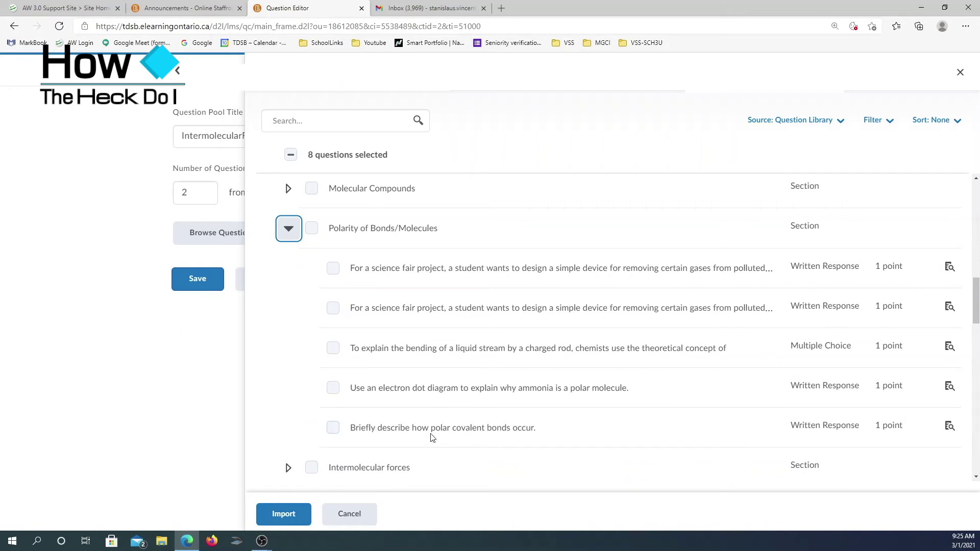
pyautogui.click(277, 517)
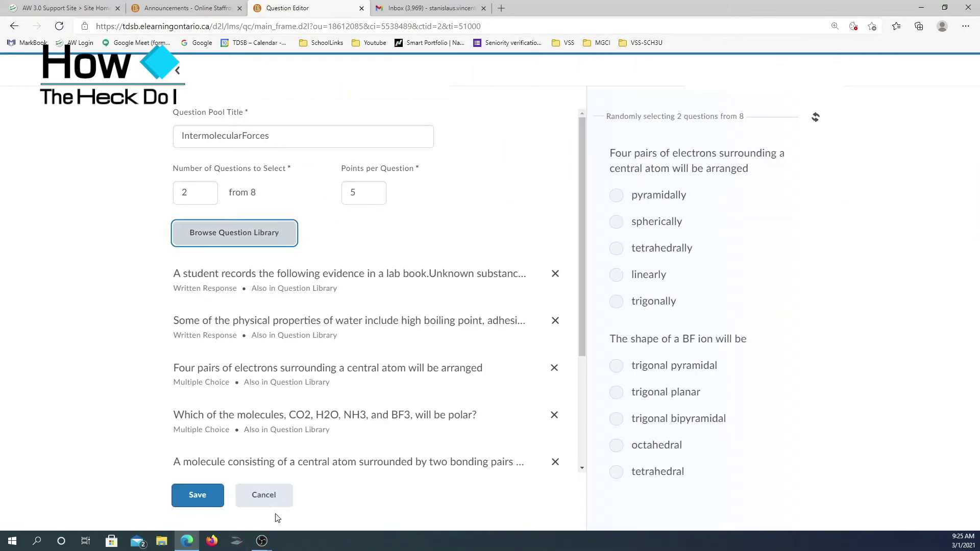
# Step: Review the imported questions in the IntermolecularForces pool and save the pool to the quiz
pyautogui.scroll(-1, 365, 322)
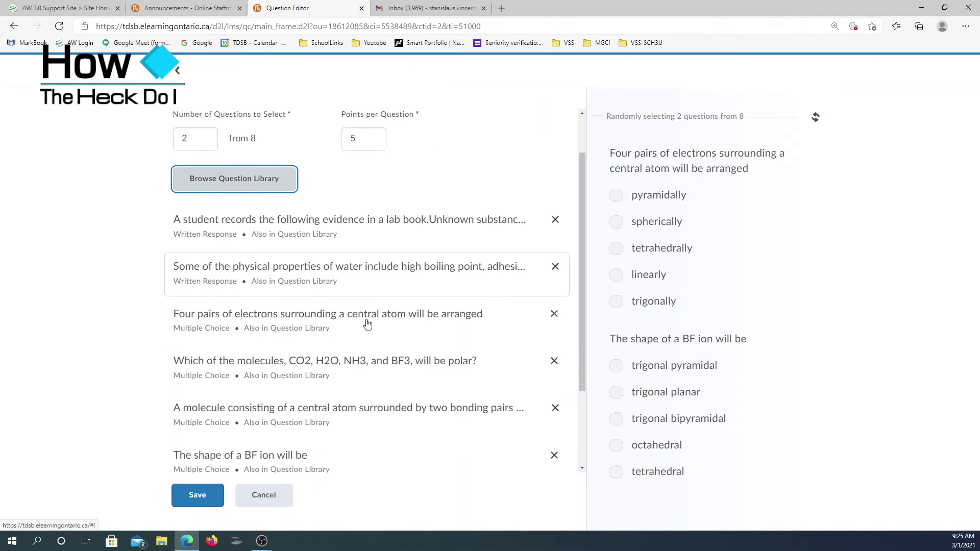
pyautogui.scroll(-2, 389, 379)
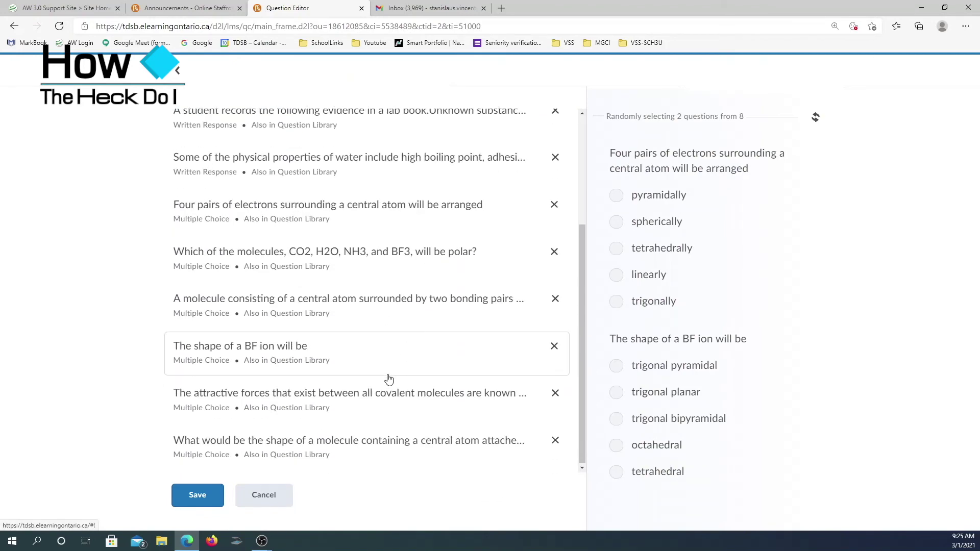
pyautogui.scroll(3, 389, 379)
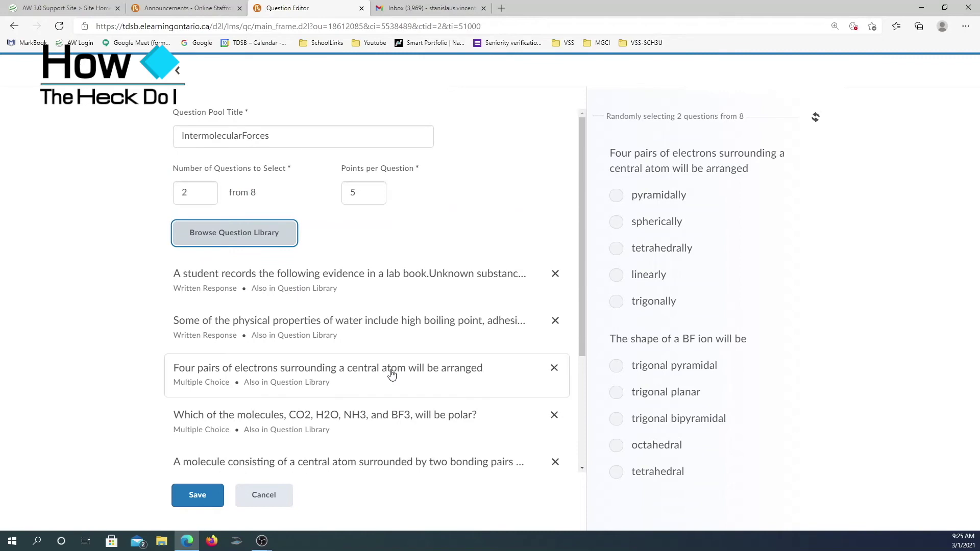
pyautogui.scroll(-3, 388, 378)
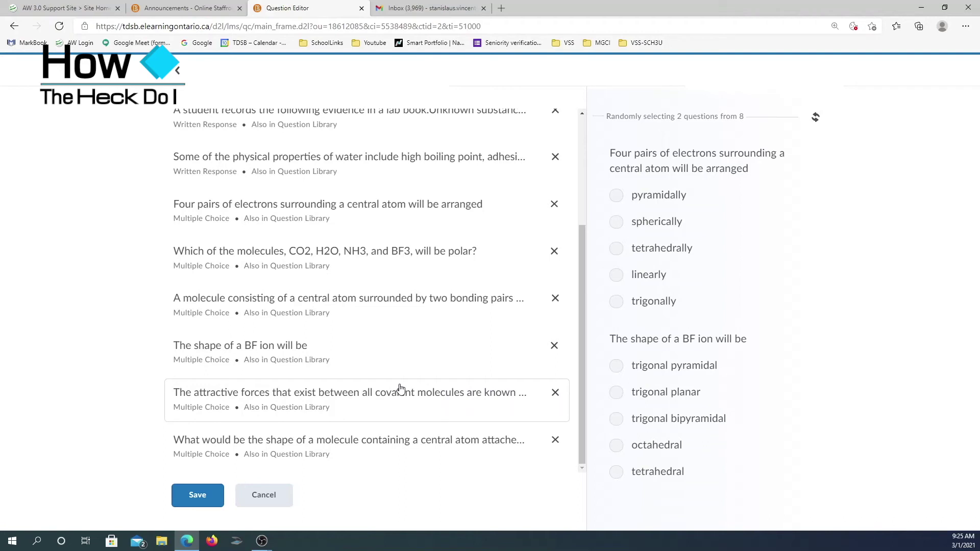
pyautogui.scroll(3, 400, 387)
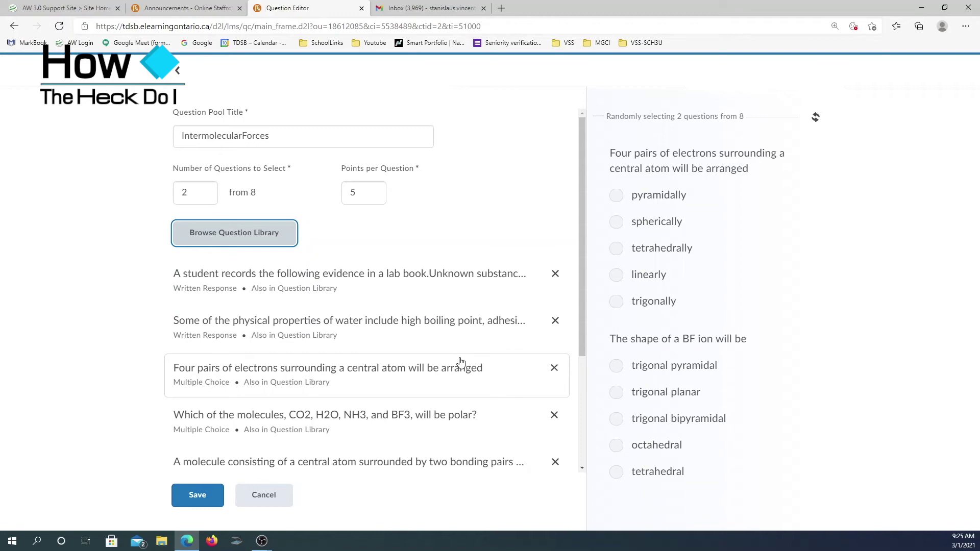
pyautogui.click(186, 496)
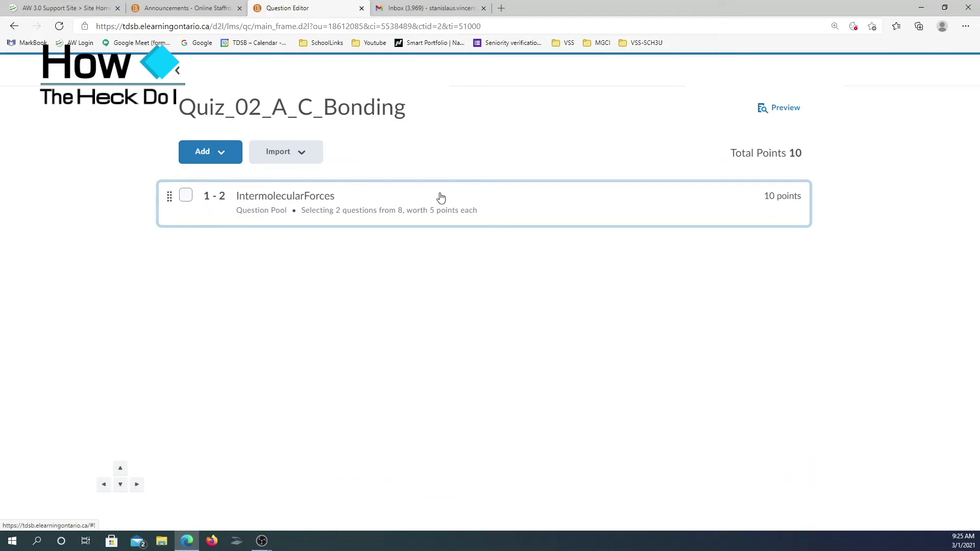
# Step: Add another question pool to the quiz and title it "Shapes of moleules"
pyautogui.click(214, 155)
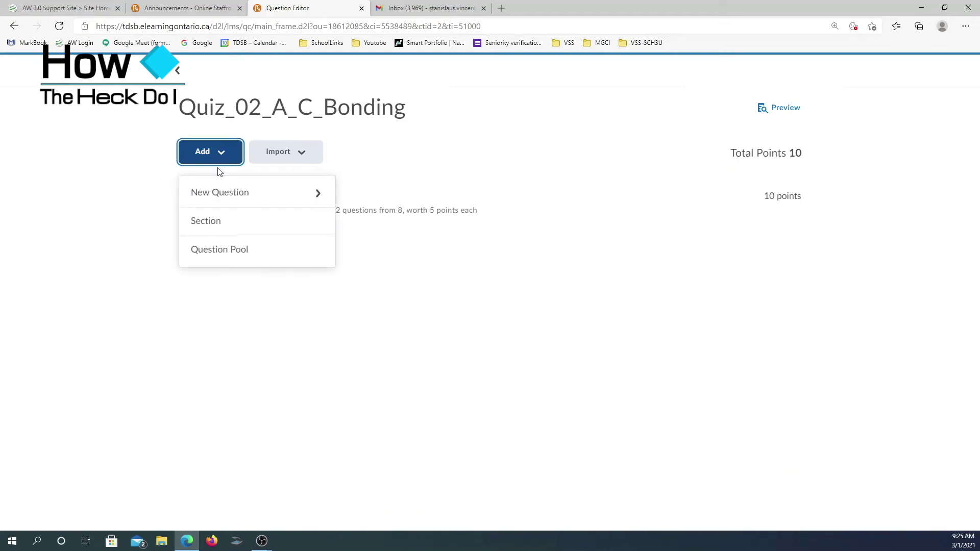
pyautogui.click(218, 250)
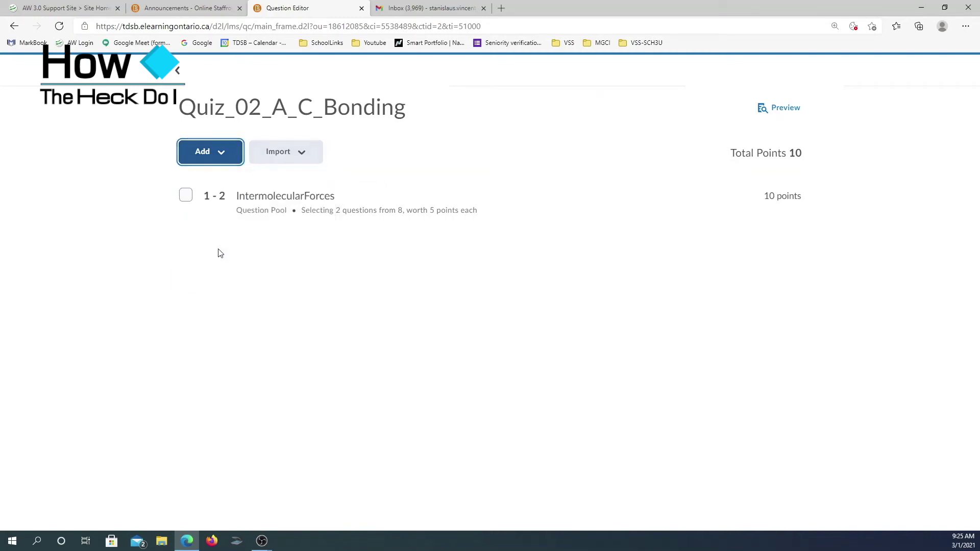
pyautogui.click(220, 134)
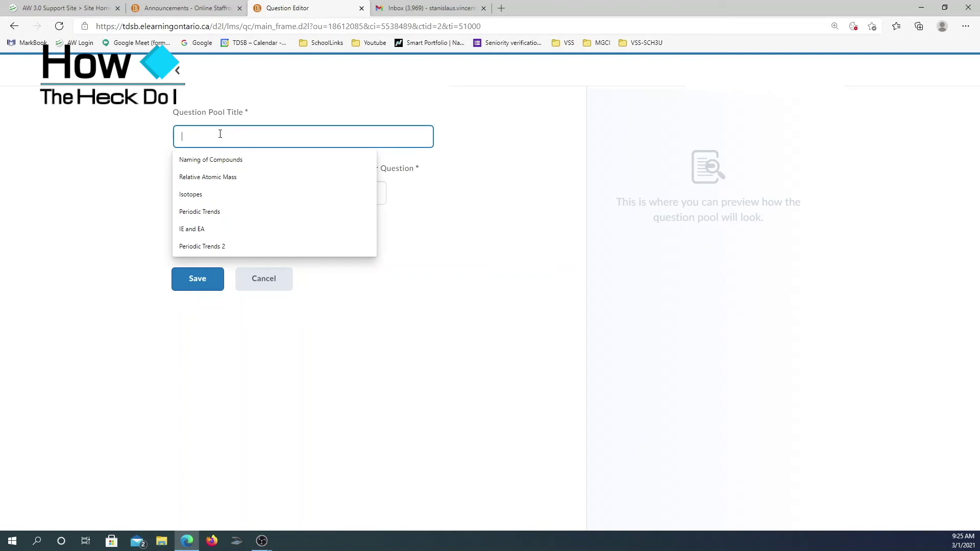
pyautogui.write('Lewis')
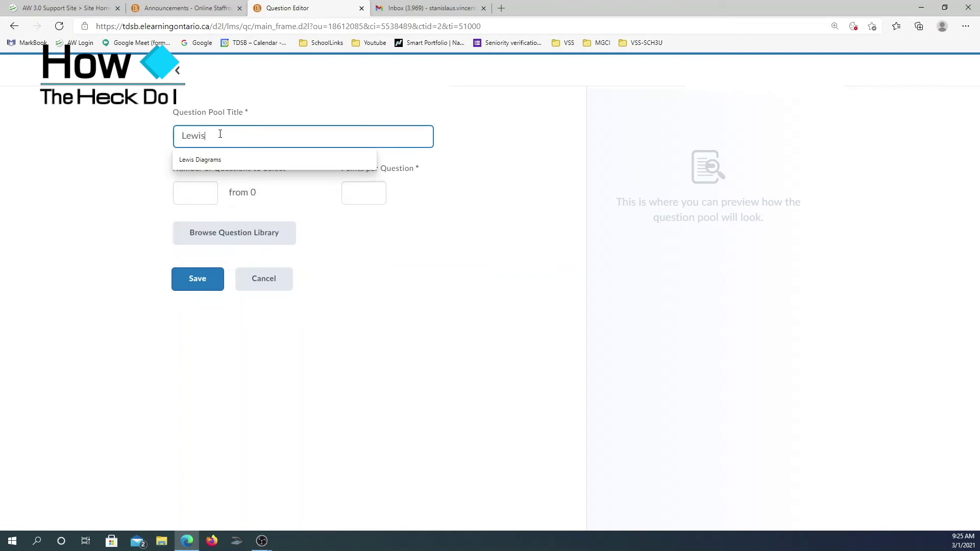
pyautogui.press('BackSpace')
pyautogui.press('BackSpace')
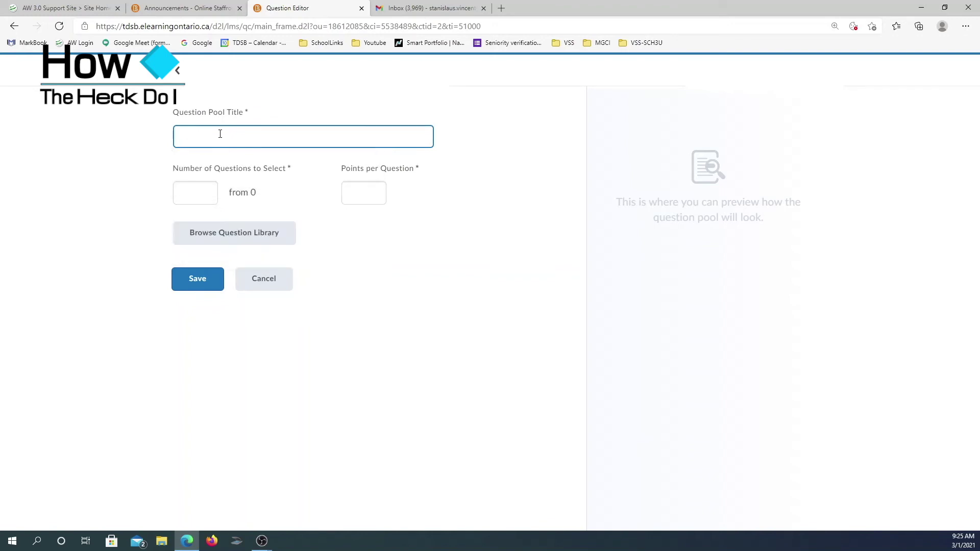
pyautogui.write('Shapes of moleules')
# Step: Set the pool to select 2 questions worth 4 points each
pyautogui.click(189, 196)
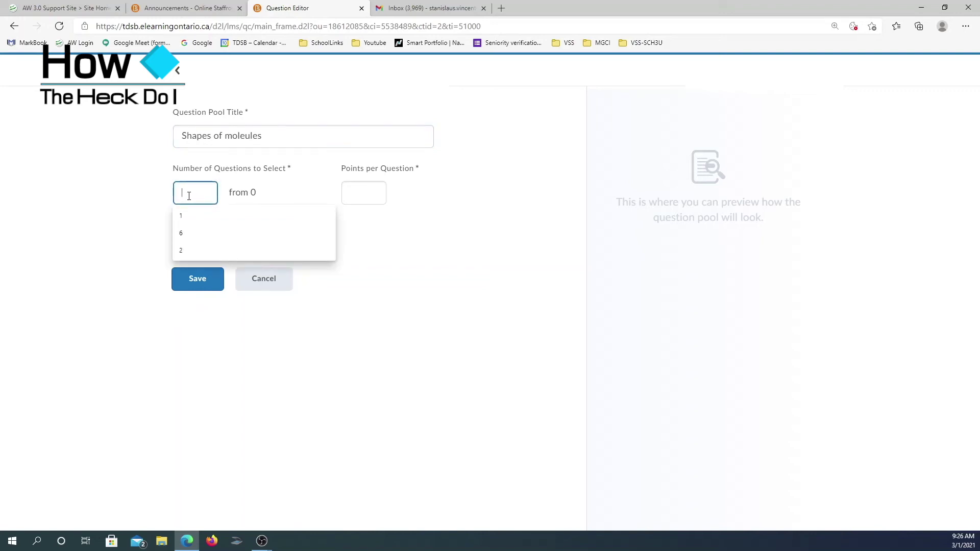
pyautogui.write('2')
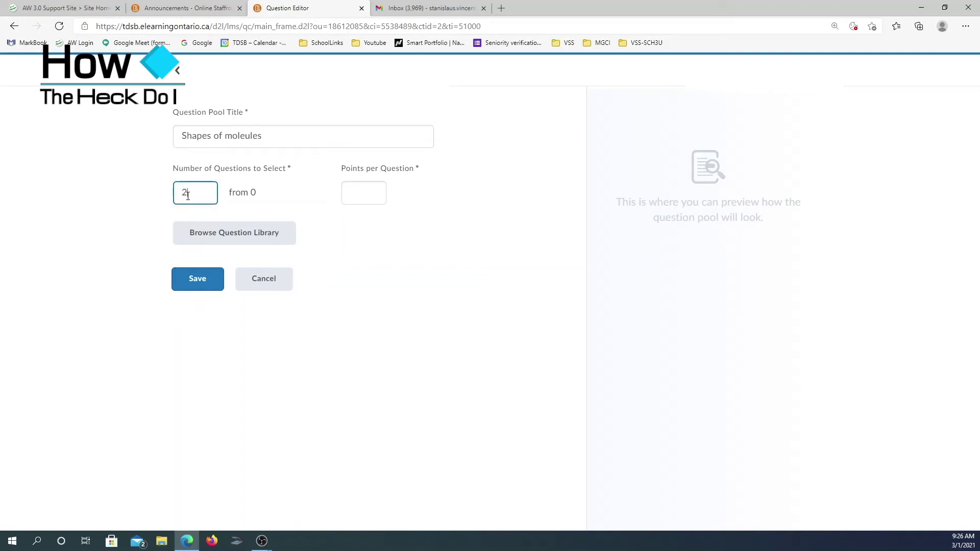
pyautogui.click(364, 195)
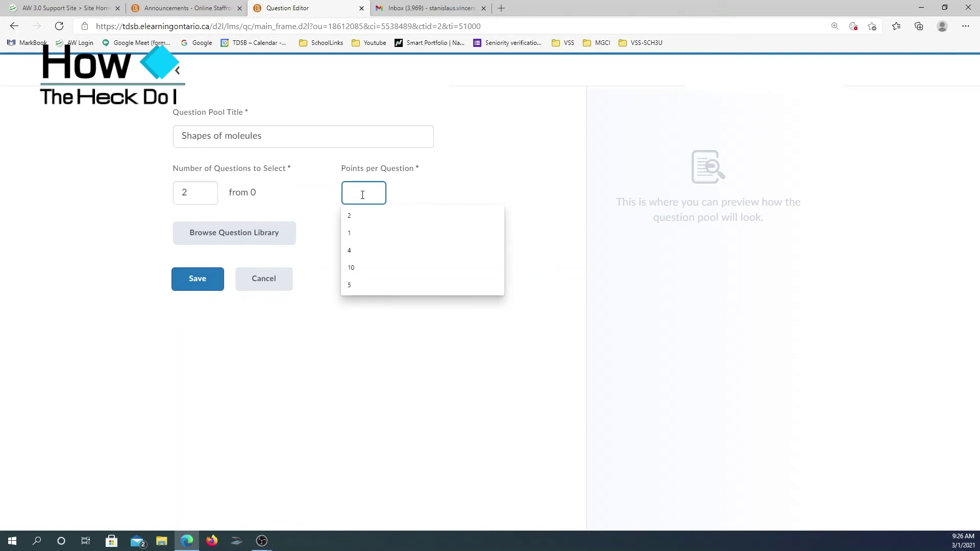
pyautogui.write('4')
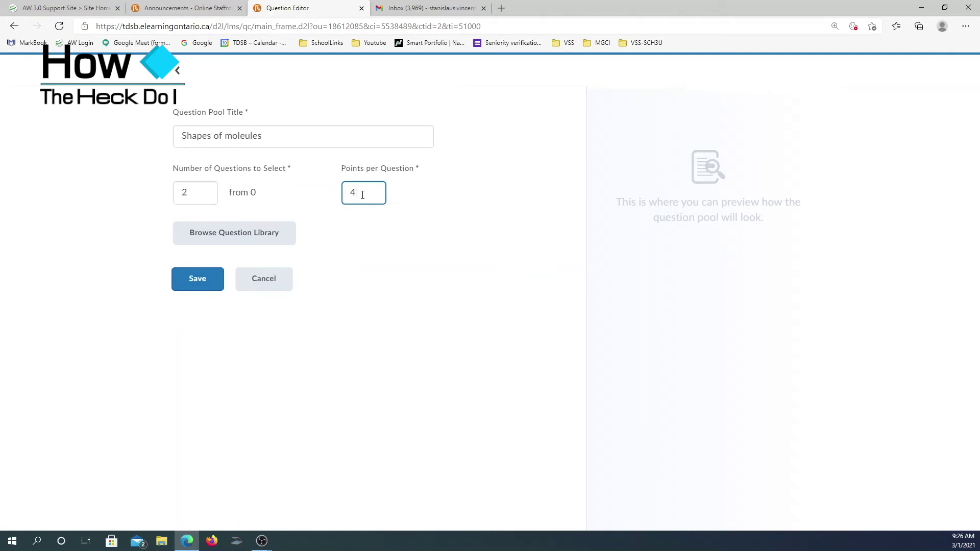
# Step: Browse the Question Library for this pool and expand Chapter 2/3 Bonding IMF and its Shapes of Molecules section
pyautogui.click(236, 229)
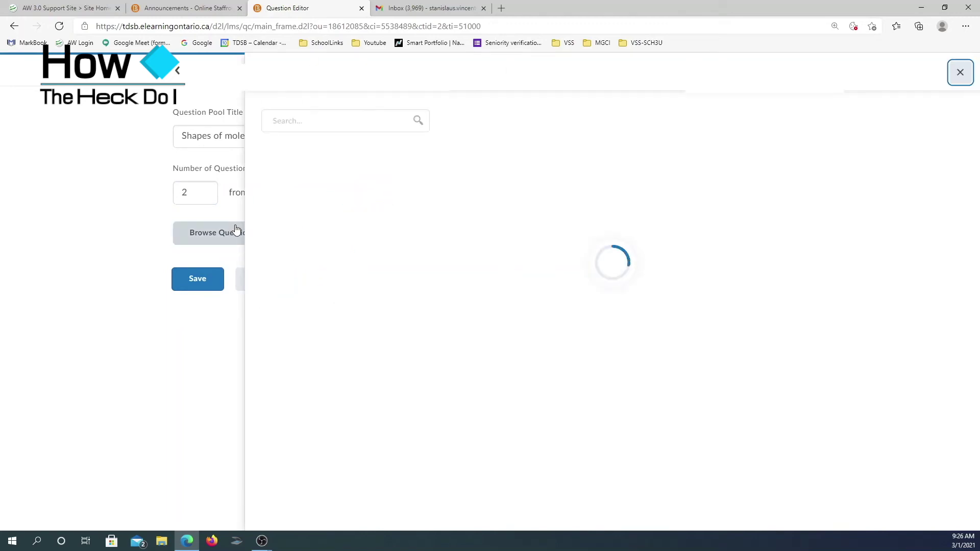
pyautogui.scroll(-5, 383, 308)
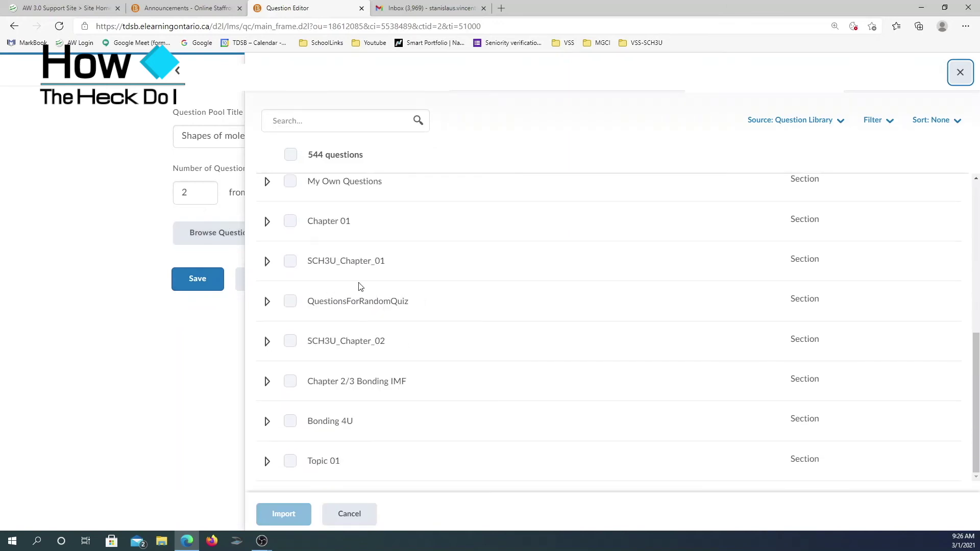
pyautogui.click(267, 389)
pyautogui.scroll(-3, 422, 380)
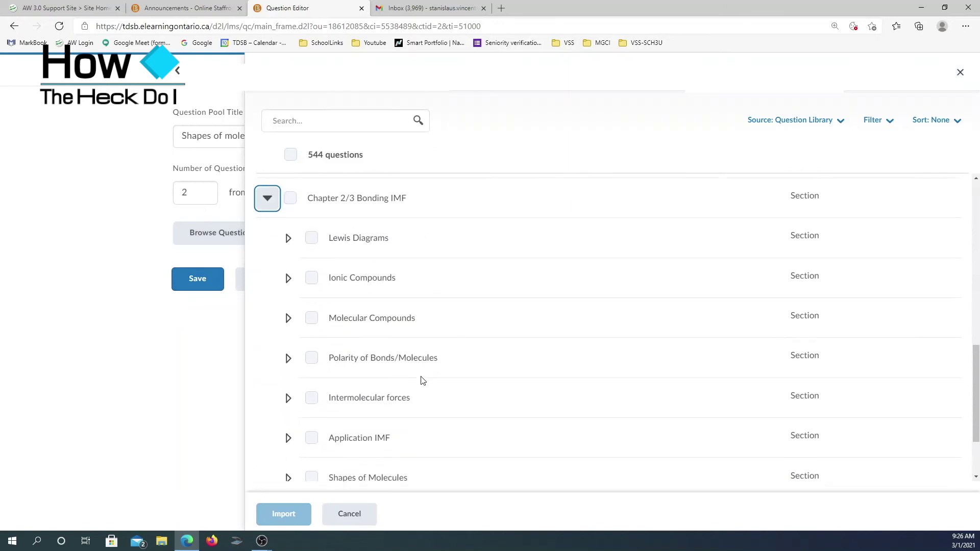
pyautogui.scroll(-2, 514, 374)
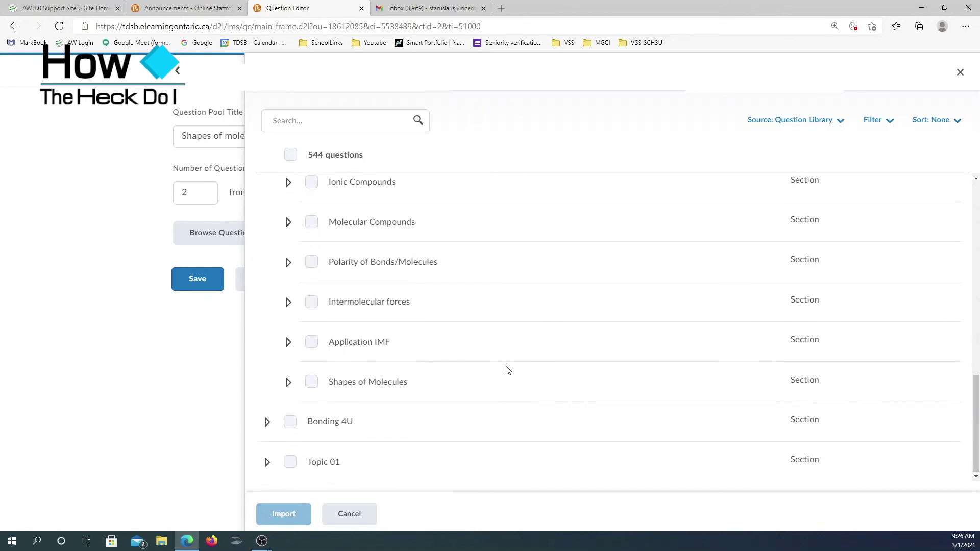
pyautogui.click(288, 383)
pyautogui.scroll(-5, 503, 375)
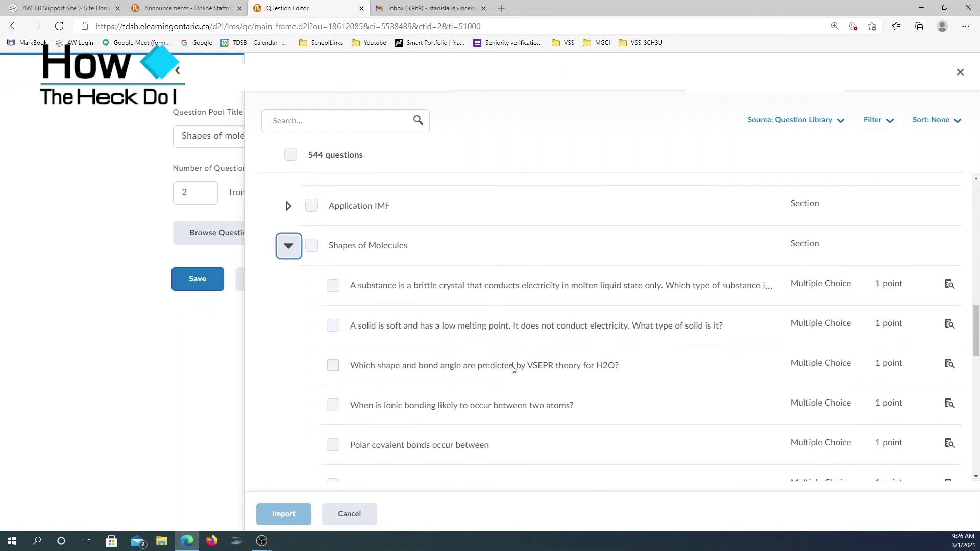
pyautogui.scroll(-4, 514, 368)
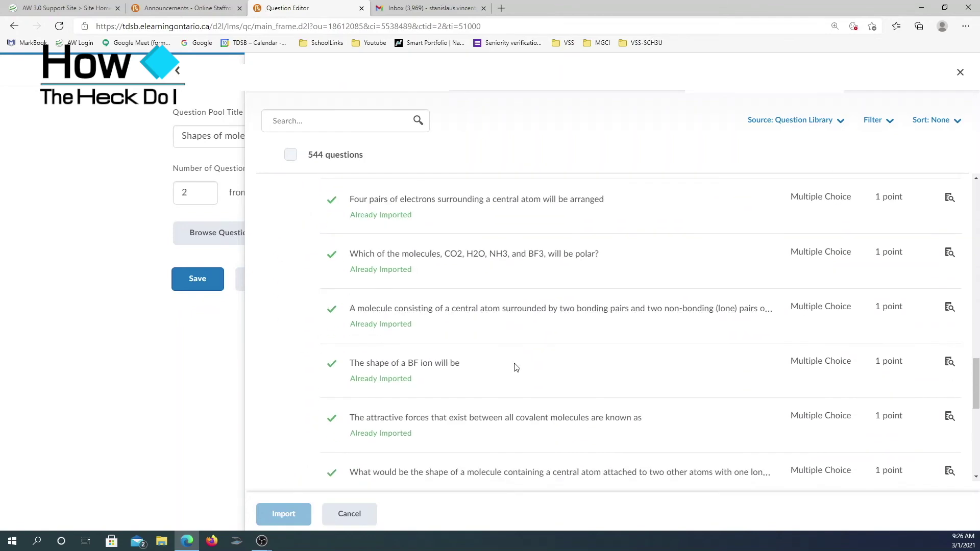
pyautogui.scroll(7, 515, 368)
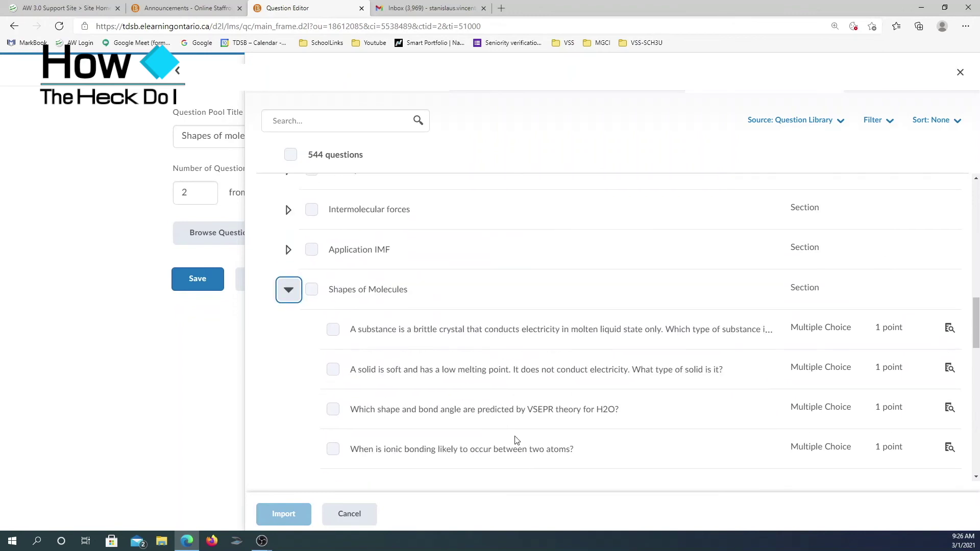
pyautogui.scroll(-2, 456, 405)
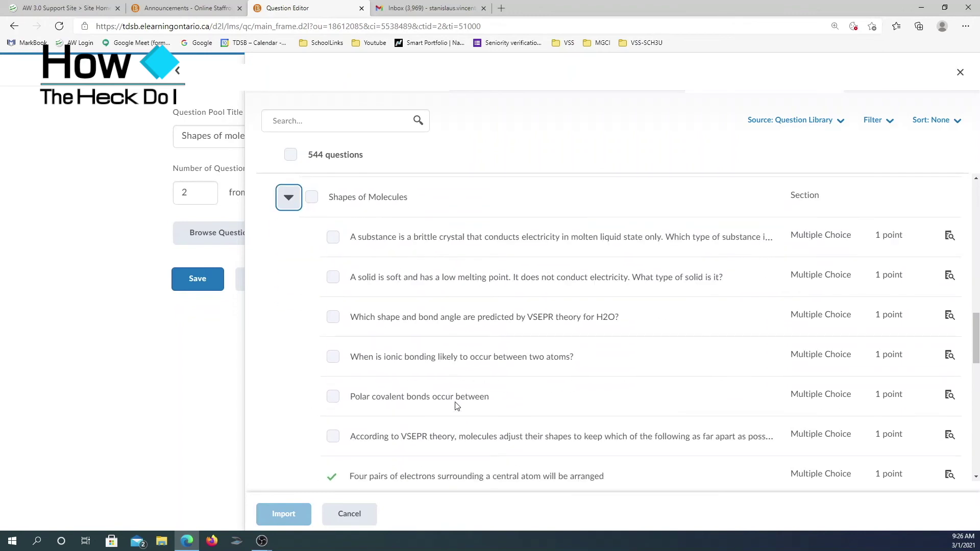
# Step: Select the ionic bonding between two atoms, polar covalent bonds, and "According to VSEPR theory" questions in Shapes of Molecules
pyautogui.click(333, 356)
pyautogui.scroll(-1, 404, 393)
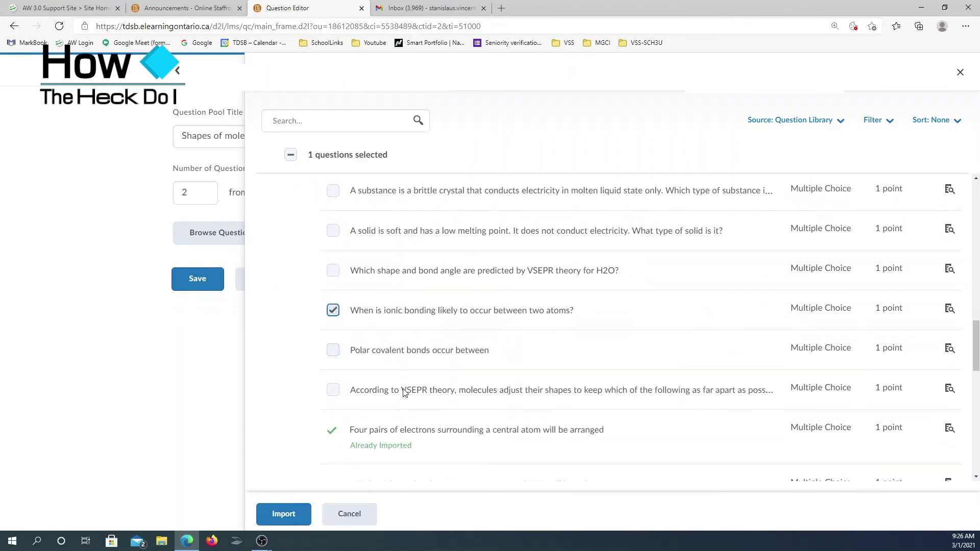
pyautogui.click(333, 351)
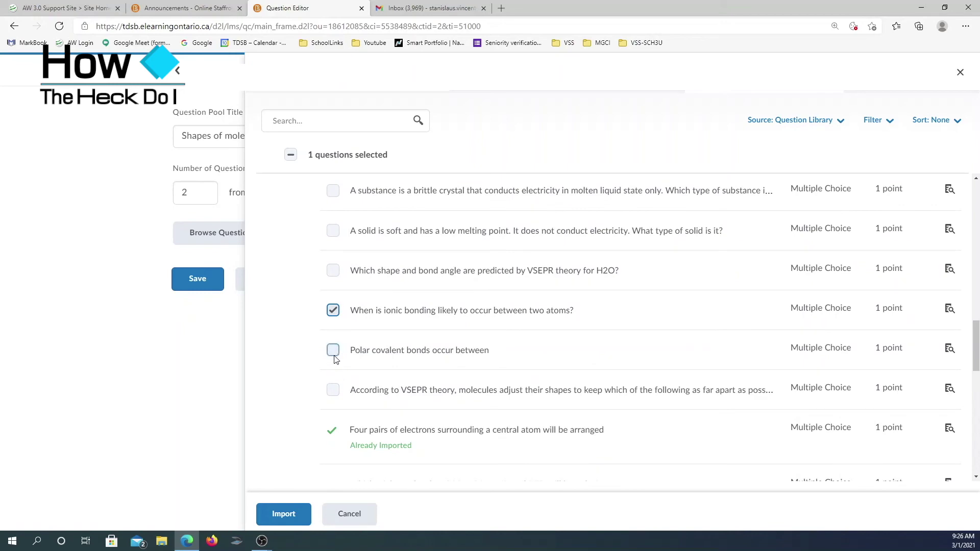
pyautogui.click(333, 392)
# Step: Add the last six Shapes of Molecules questions to the selection, from the shape of hydrogen cyanide through "How will four pairs of electrons"
pyautogui.scroll(-10, 468, 367)
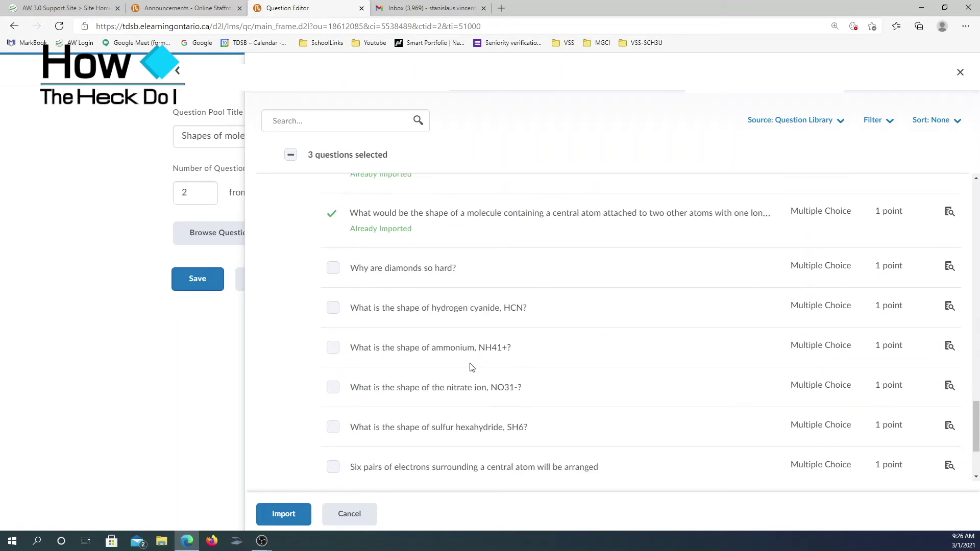
pyautogui.click(332, 330)
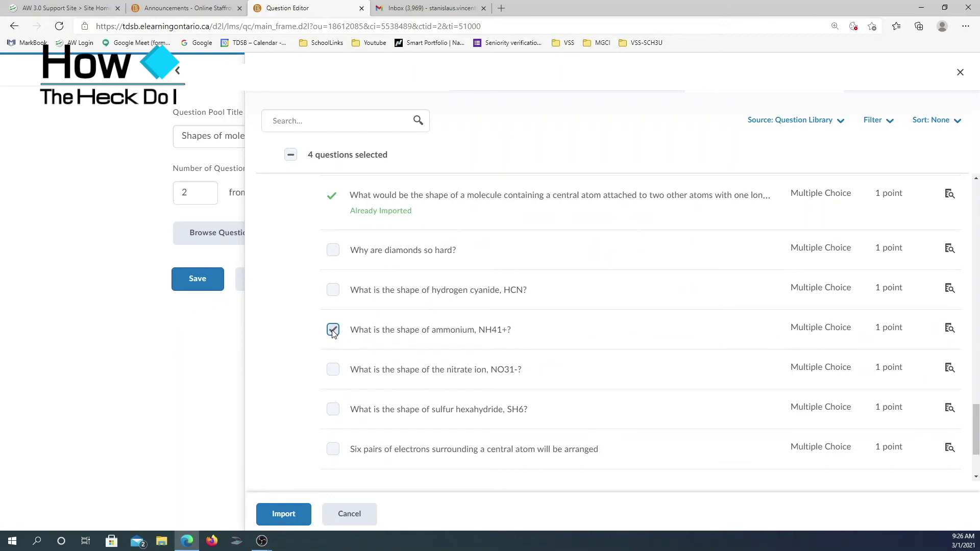
pyautogui.click(333, 289)
pyautogui.click(332, 369)
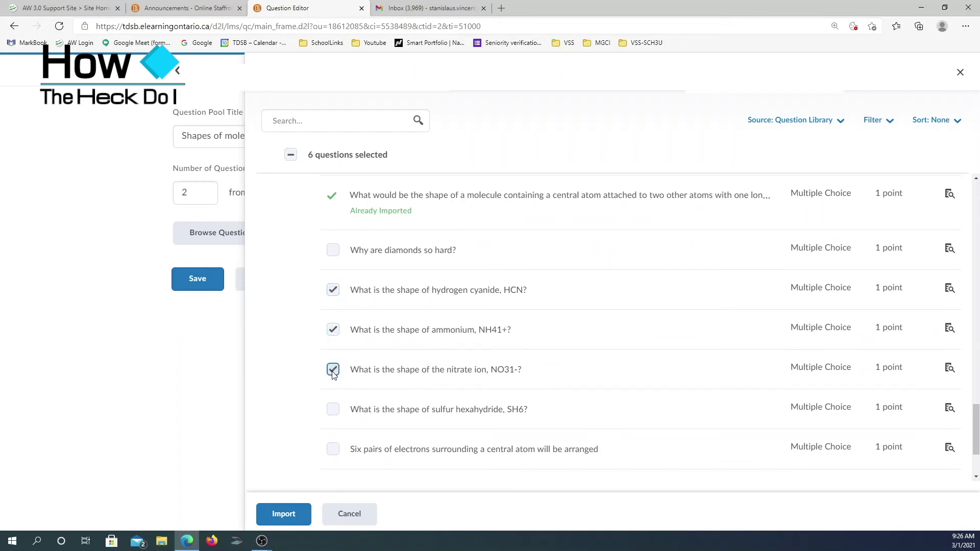
pyautogui.click(332, 408)
pyautogui.scroll(-1, 356, 458)
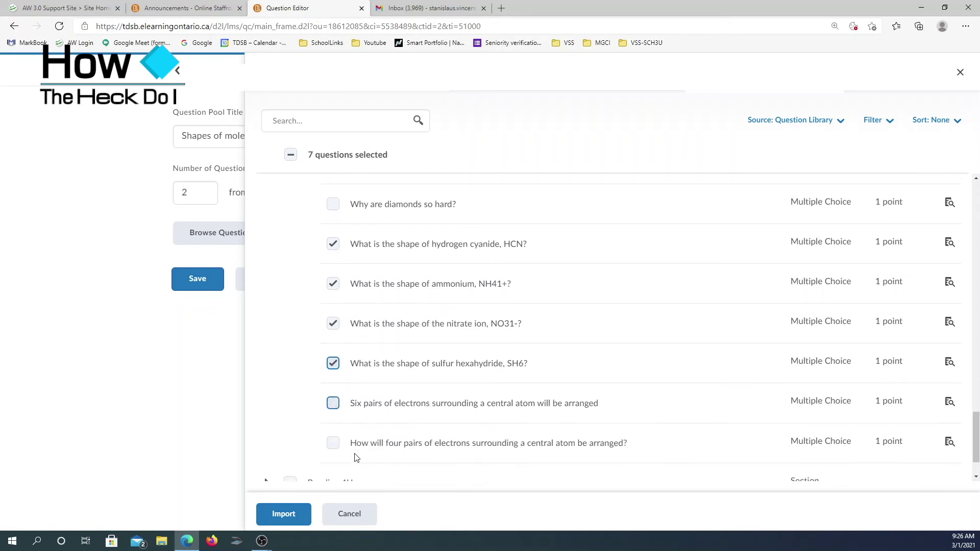
pyautogui.click(334, 403)
pyautogui.scroll(-1, 416, 413)
pyautogui.scroll(-1, 416, 413)
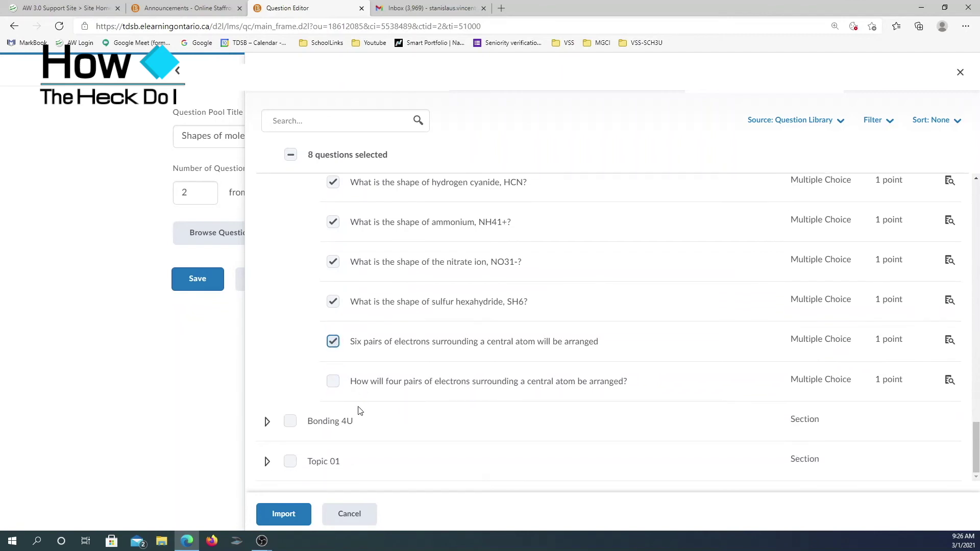
pyautogui.click(332, 381)
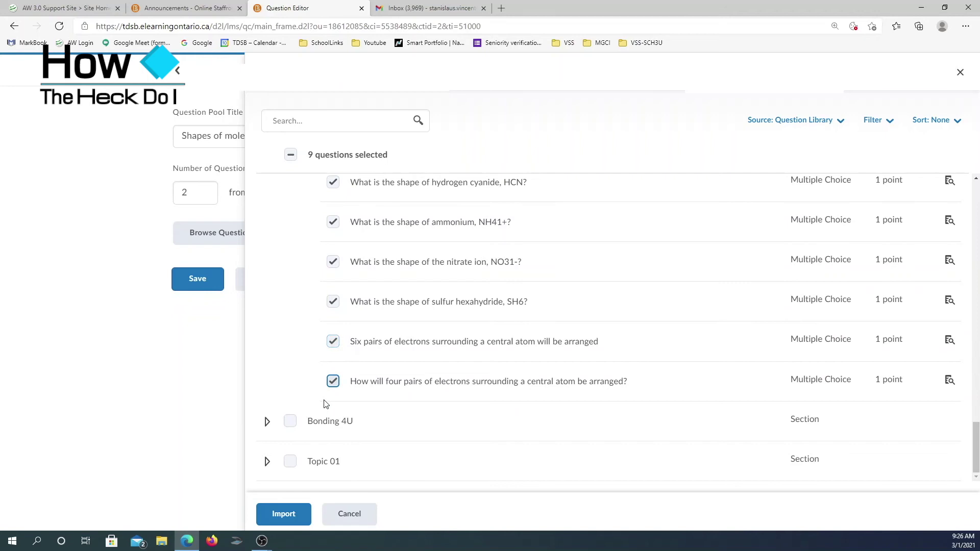
# Step: Import the selected questions into the shapes pool and save the pool to the quiz
pyautogui.click(275, 515)
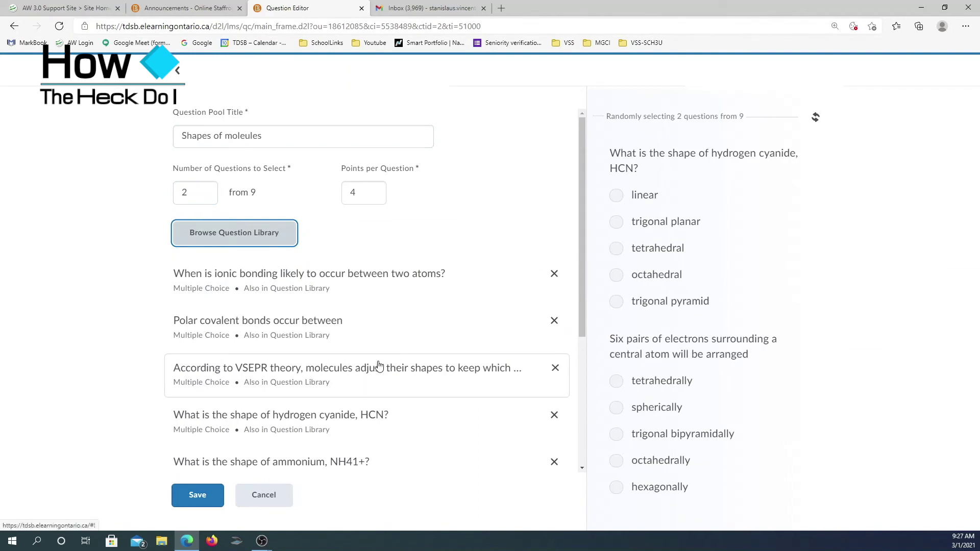
pyautogui.click(189, 497)
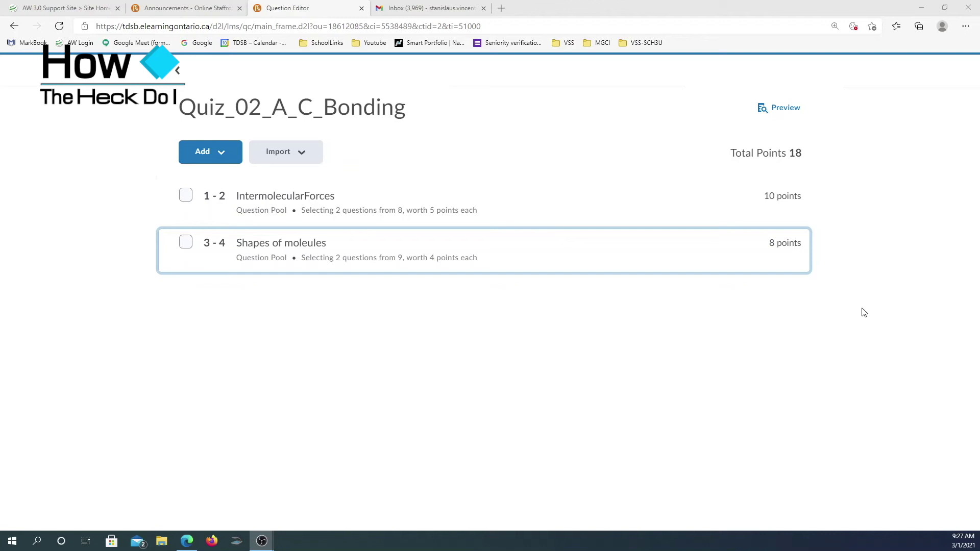
# Step: Preview Quiz_02_A_C_Bonding with restrictions bypassed and start the preview attempt
pyautogui.click(780, 109)
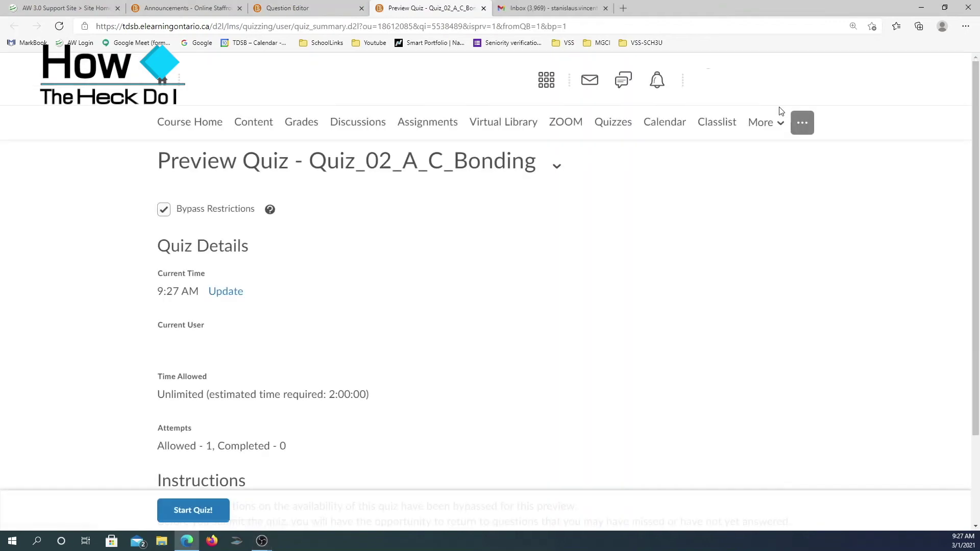
pyautogui.scroll(-2, 383, 336)
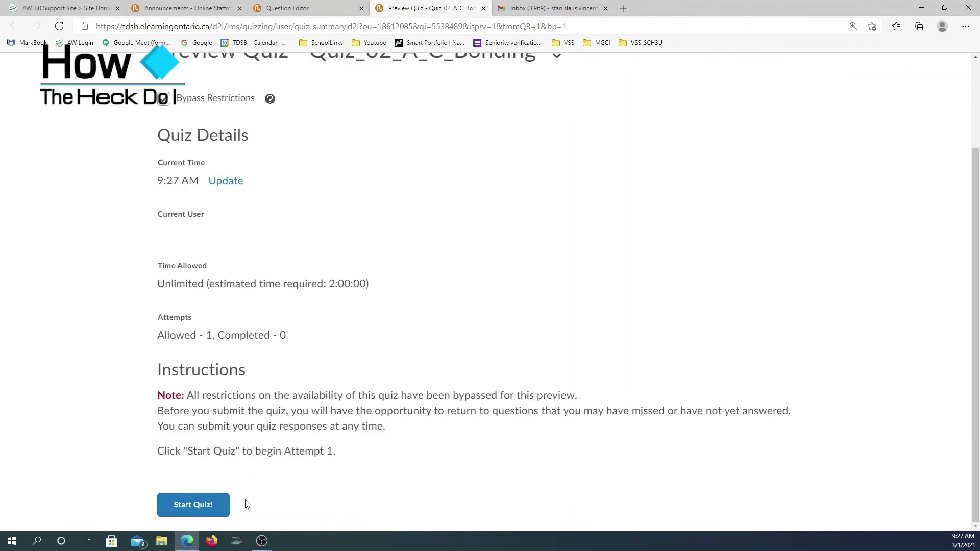
pyautogui.click(189, 511)
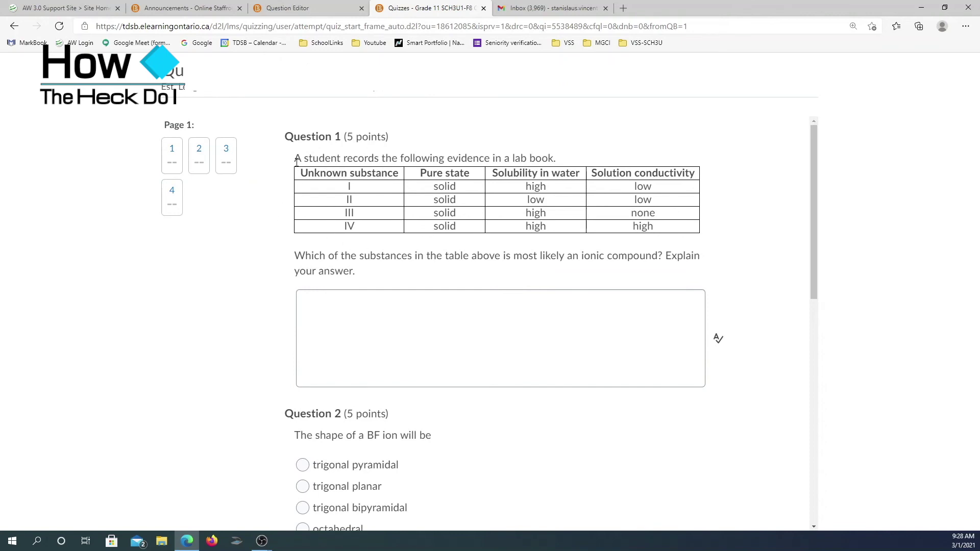
# Step: Examine the randomly drawn questions and their point values from the start to the end of the preview attempt
pyautogui.click(489, 361)
pyautogui.click(643, 249)
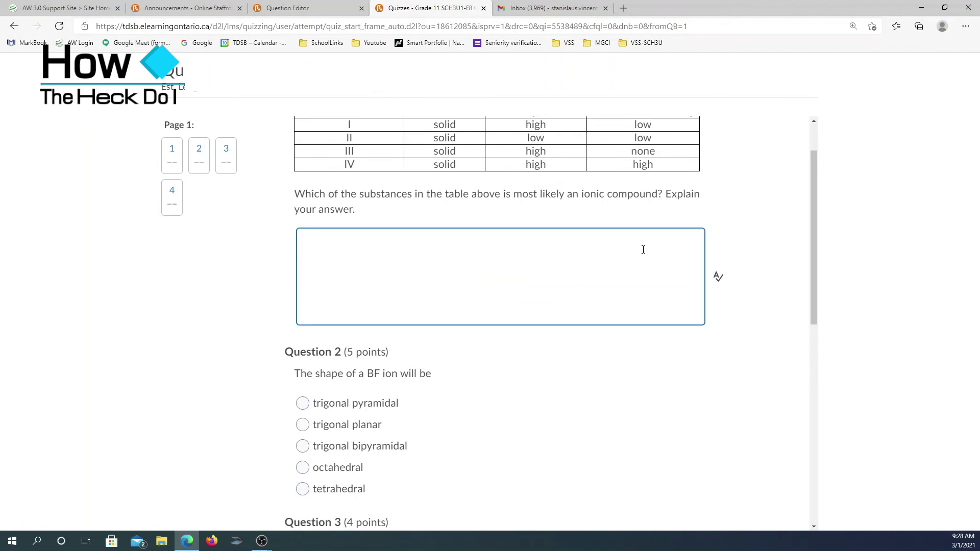
pyautogui.scroll(-2, 683, 268)
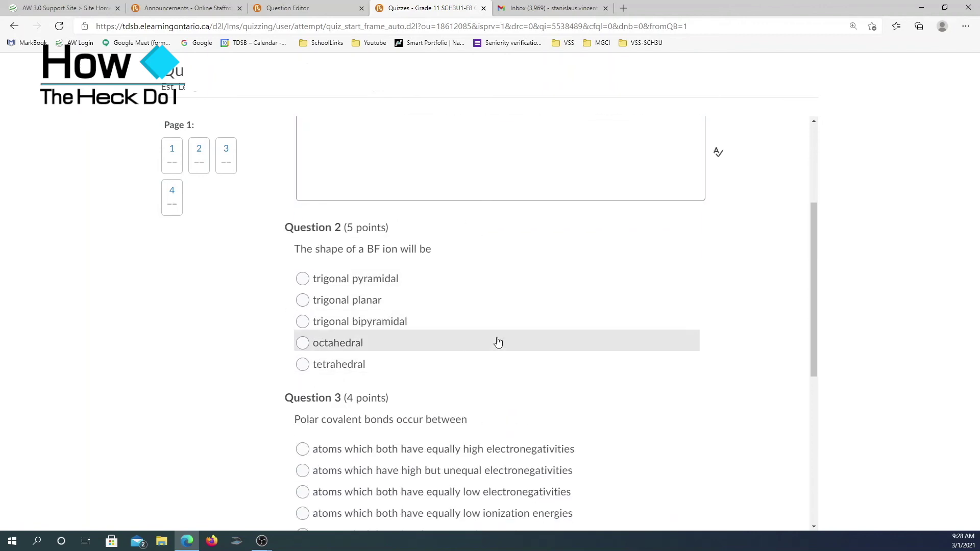
pyautogui.scroll(-1, 497, 352)
pyautogui.scroll(-3, 499, 339)
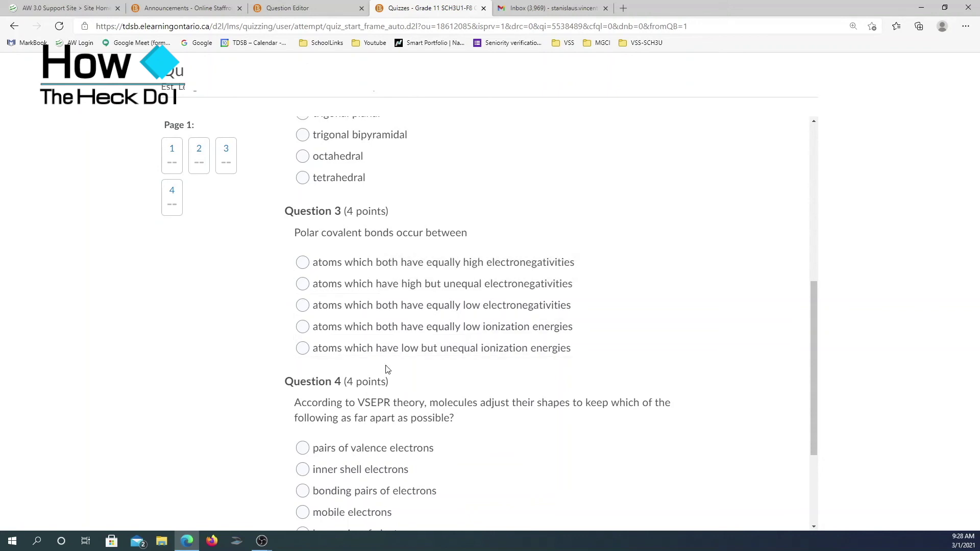
pyautogui.scroll(-3, 411, 437)
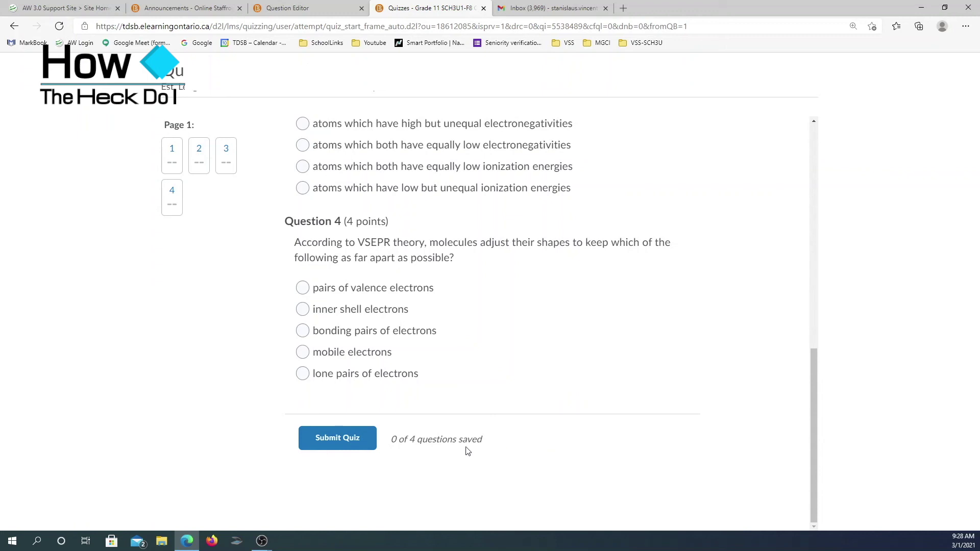
pyautogui.scroll(15, 565, 425)
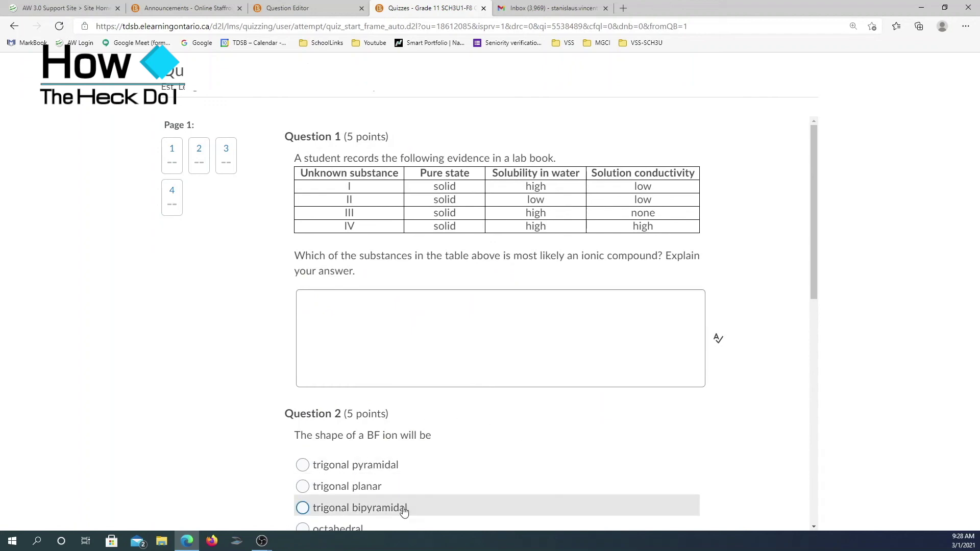
# Step: Answer Question 4 of the preview attempt with "lone pairs of electrons", submit the quiz with the other questions unanswered, and close the submission view
pyautogui.scroll(-15, 590, 420)
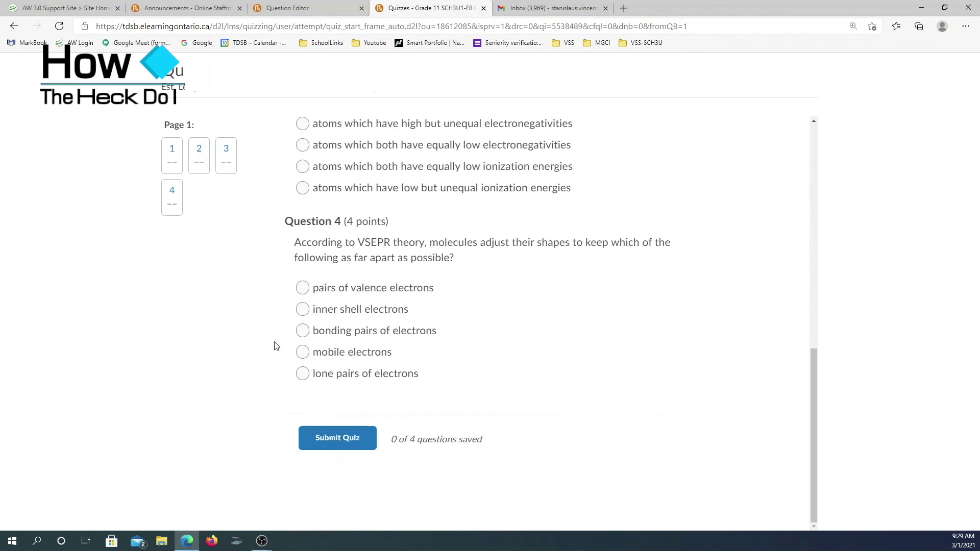
pyautogui.click(303, 373)
pyautogui.click(337, 438)
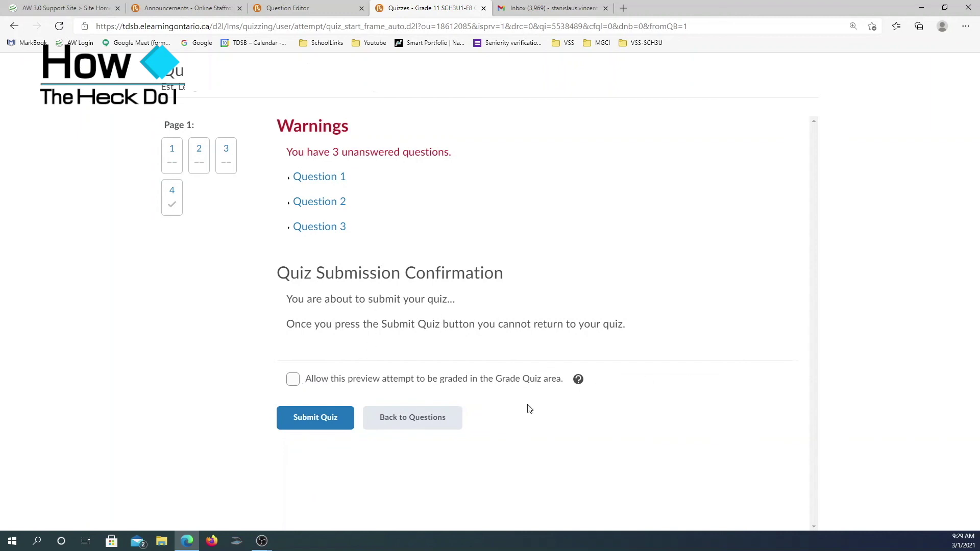
pyautogui.click(298, 425)
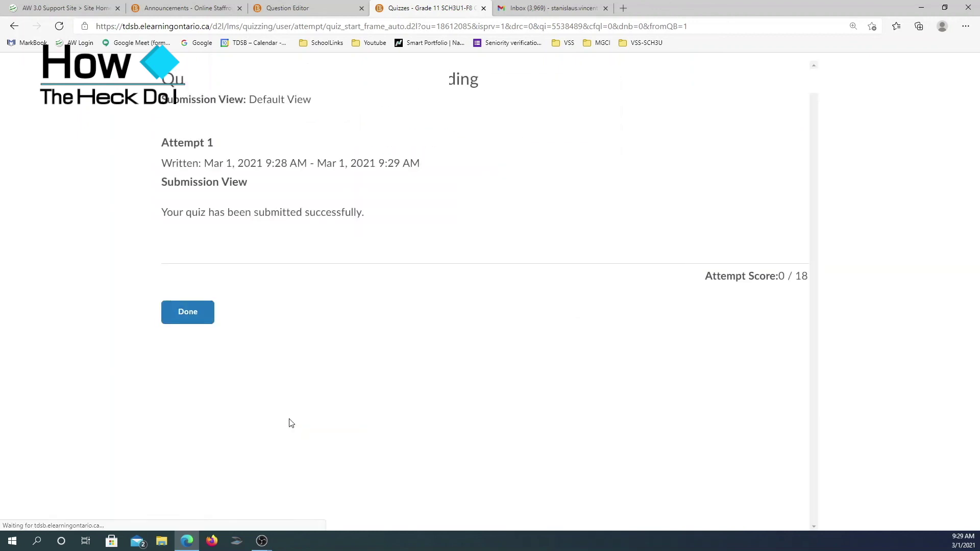
pyautogui.click(177, 313)
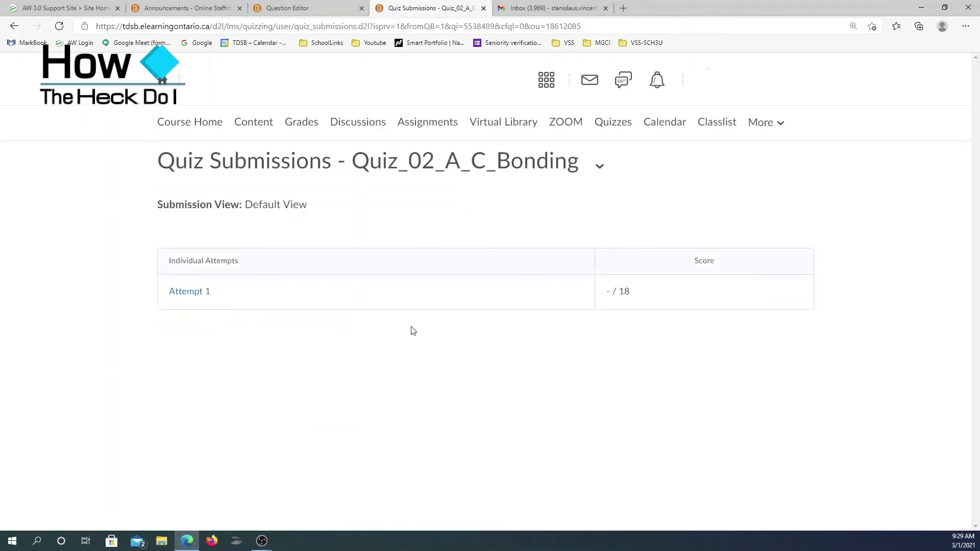
# Step: Return to the course's quiz list and start a fresh preview attempt of Quiz_02_A_C_Bonding with restrictions bypassed
pyautogui.click(613, 130)
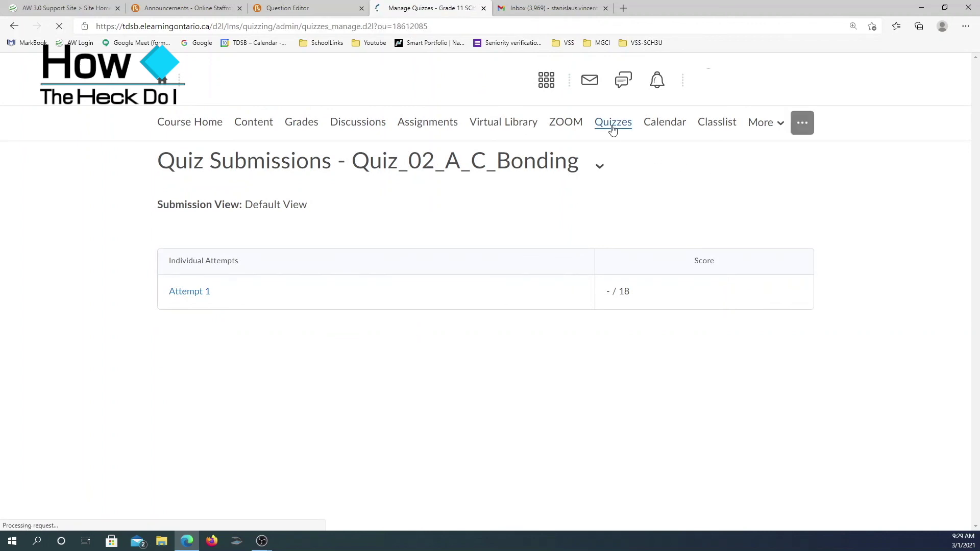
pyautogui.scroll(-1, 512, 373)
pyautogui.scroll(-10, 510, 372)
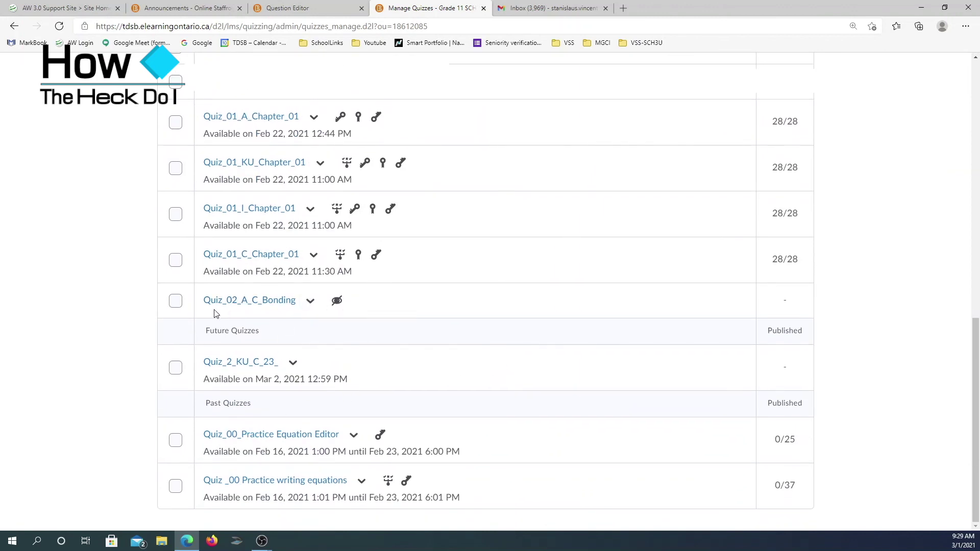
pyautogui.click(310, 303)
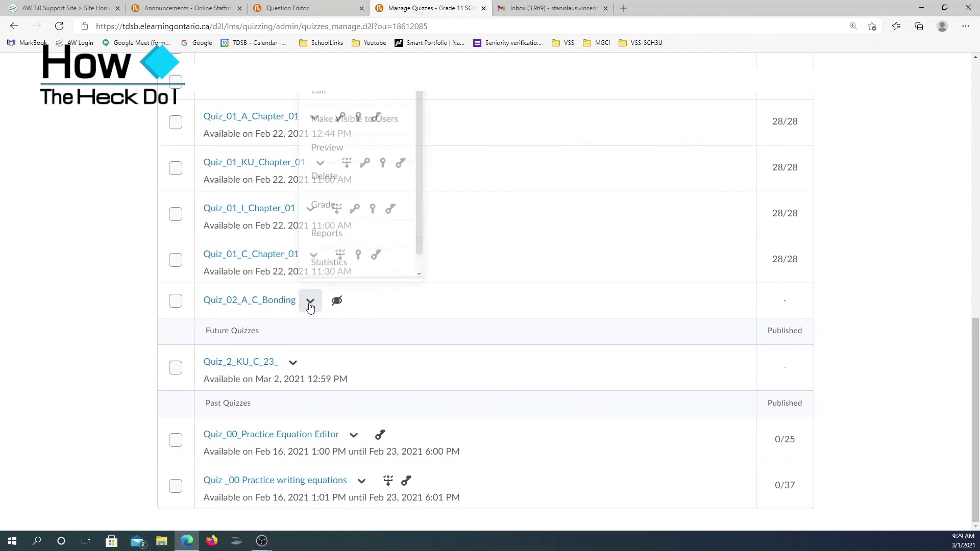
pyautogui.click(347, 157)
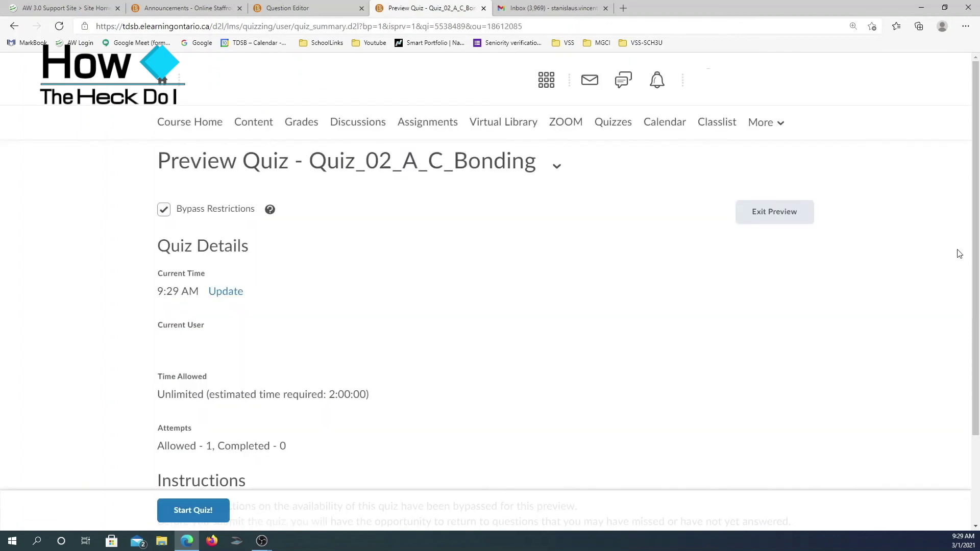
pyautogui.scroll(-3, 676, 273)
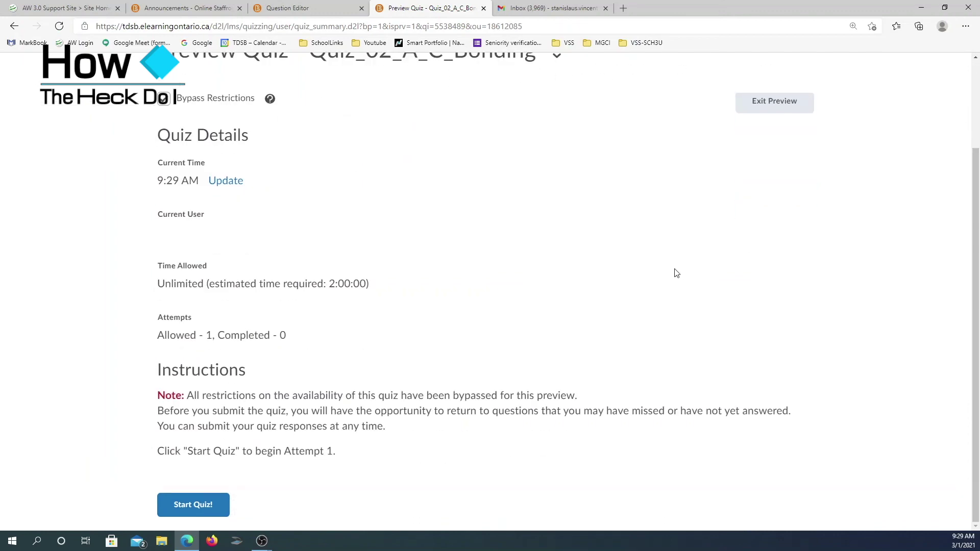
pyautogui.click(207, 511)
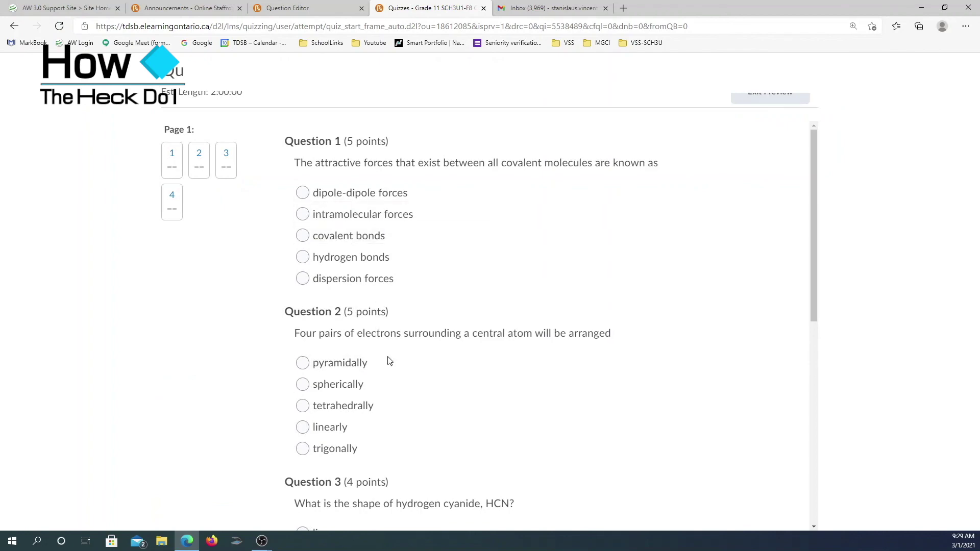
# Step: Examine the newly drawn questions and their point values throughout the second attempt, and exit the preview back to the quiz list
pyautogui.scroll(-5, 638, 345)
pyautogui.scroll(-4, 699, 330)
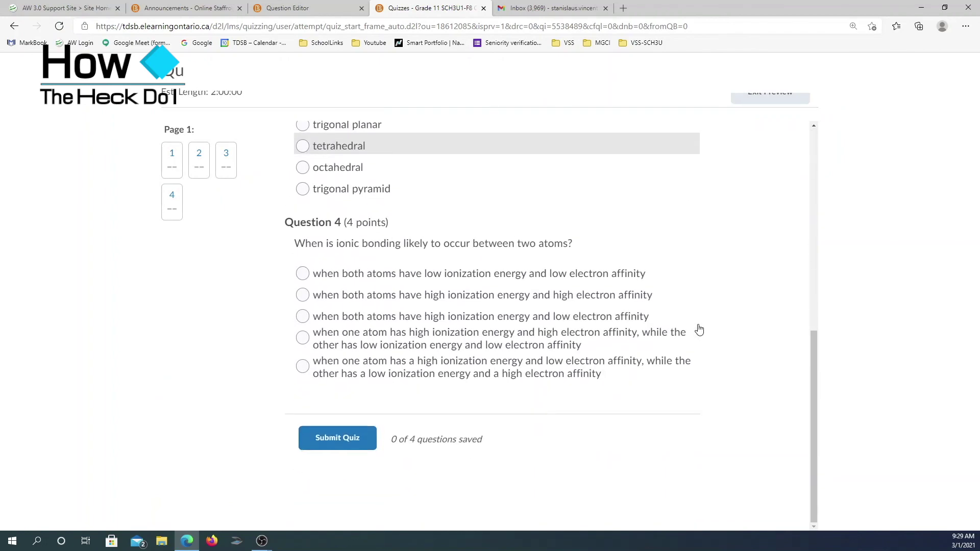
pyautogui.scroll(8, 699, 330)
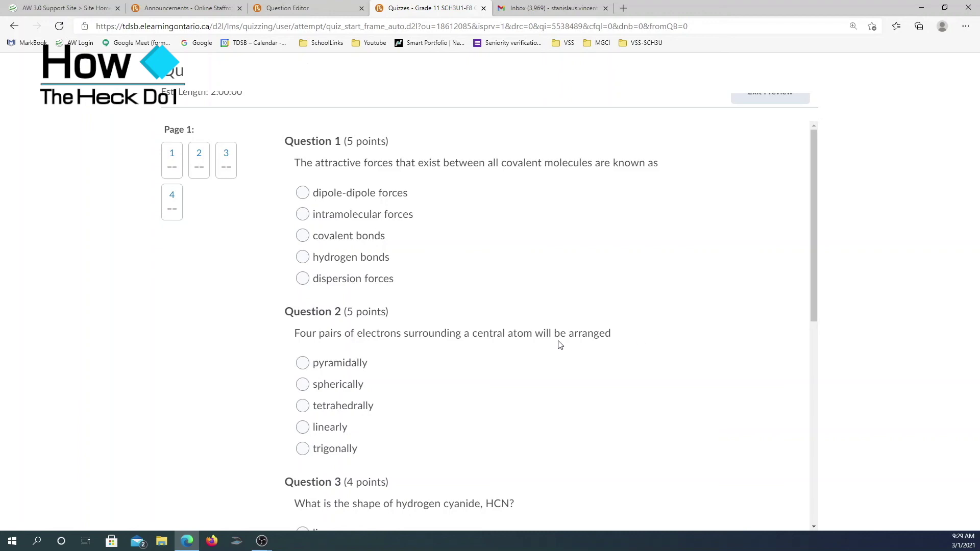
pyautogui.scroll(-8, 594, 334)
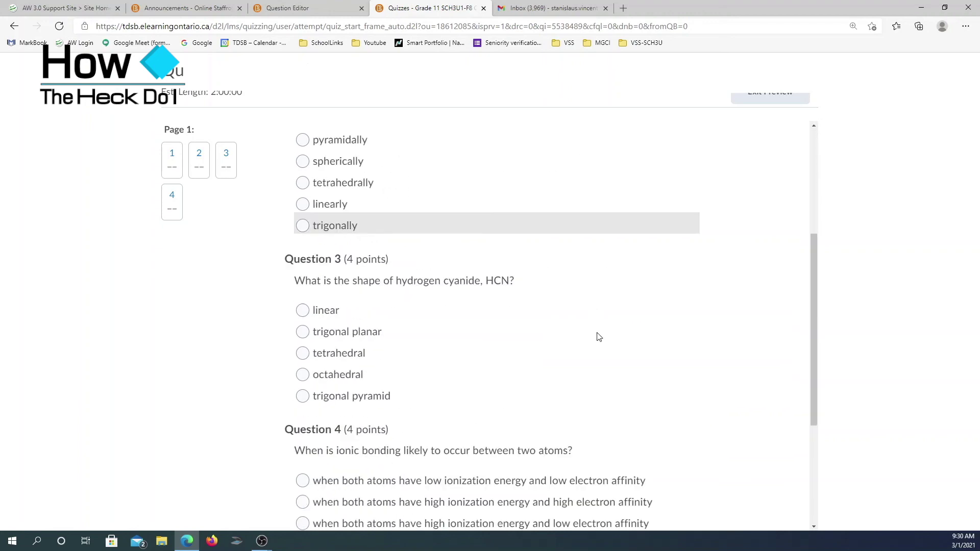
pyautogui.scroll(10, 597, 335)
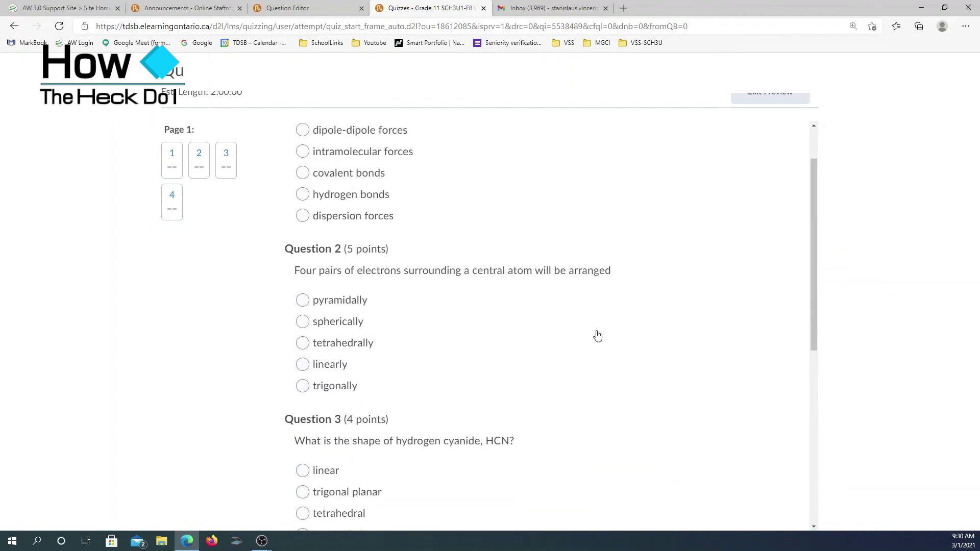
pyautogui.click(762, 97)
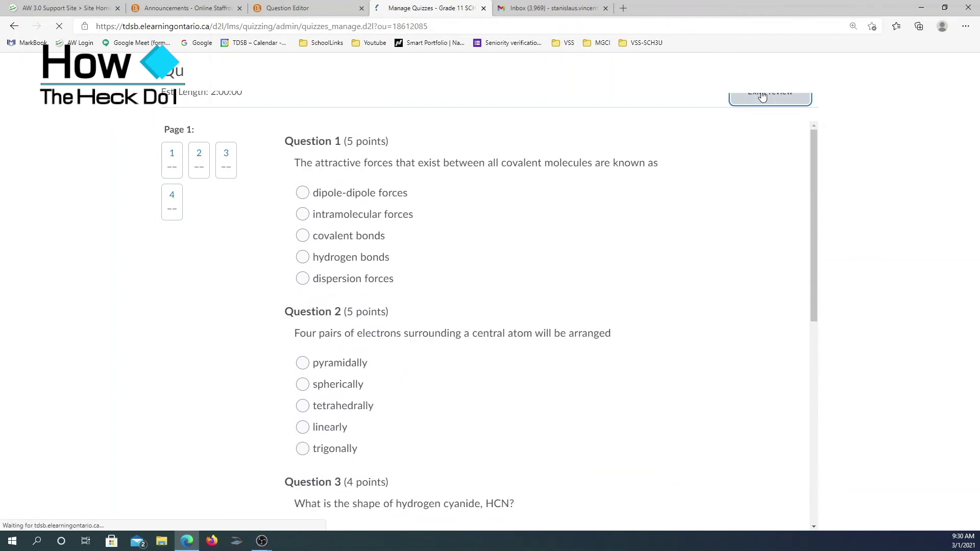
pyautogui.scroll(-4, 442, 398)
pyautogui.scroll(-7, 441, 398)
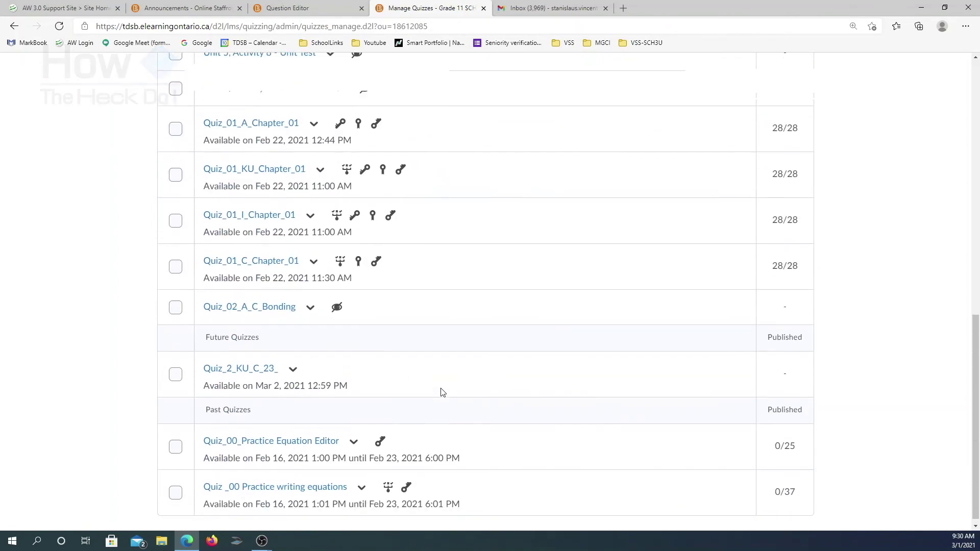